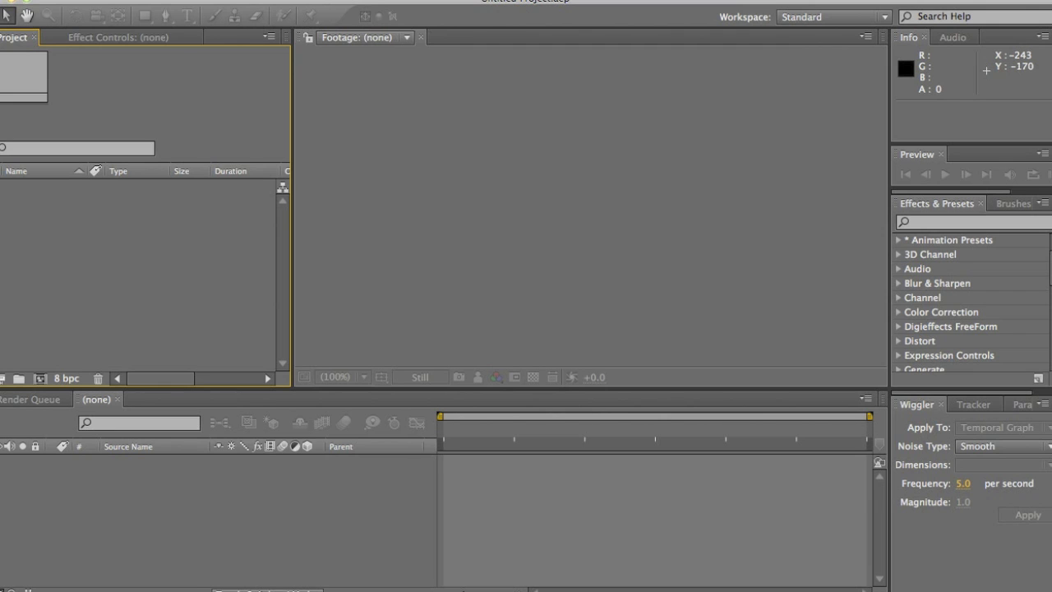
Create a new composition named TwixorTut with a duration of 0;00;45;00.
{"action": "left_click", "coordinate": [220, 0]}
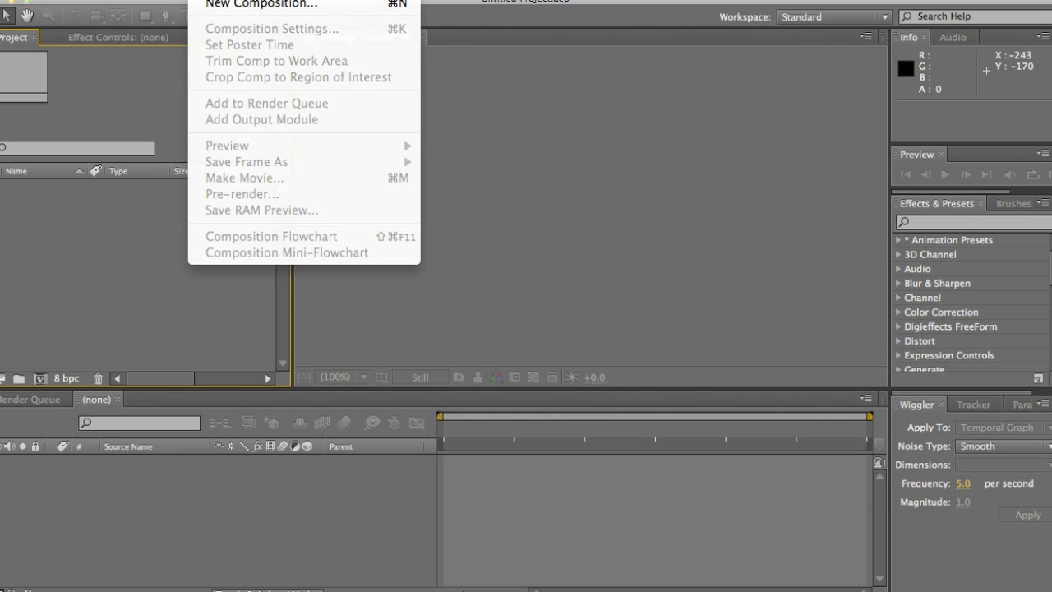
{"action": "left_click", "coordinate": [246, 3]}
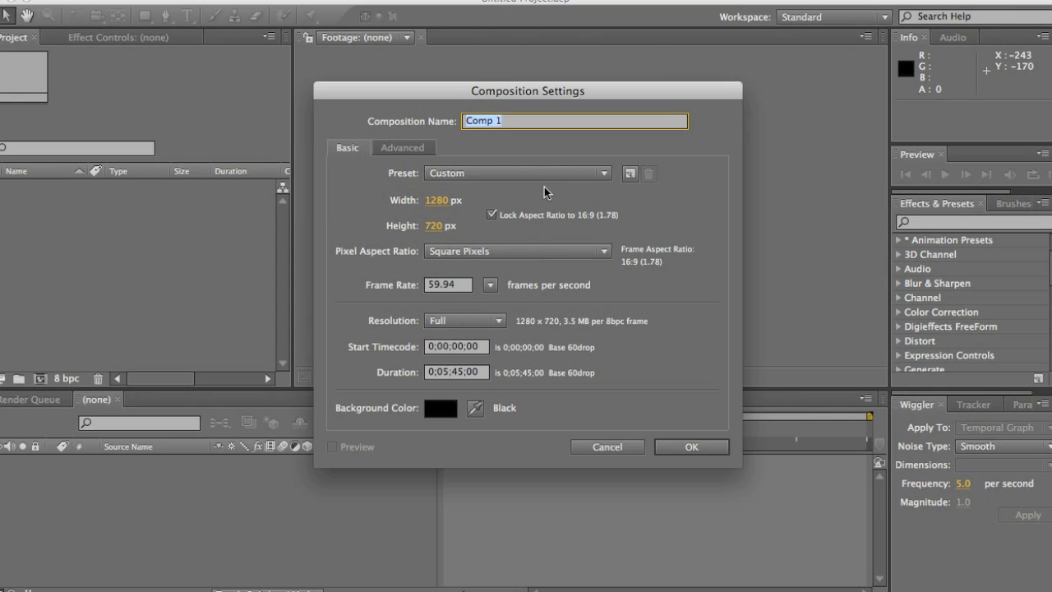
{"action": "type", "text": "Twixot"}
{"action": "key", "text": "BackSpace"}
{"action": "type", "text": "rTut"}
{"action": "left_click", "coordinate": [450, 371]}
{"action": "key", "text": "BackSpace"}
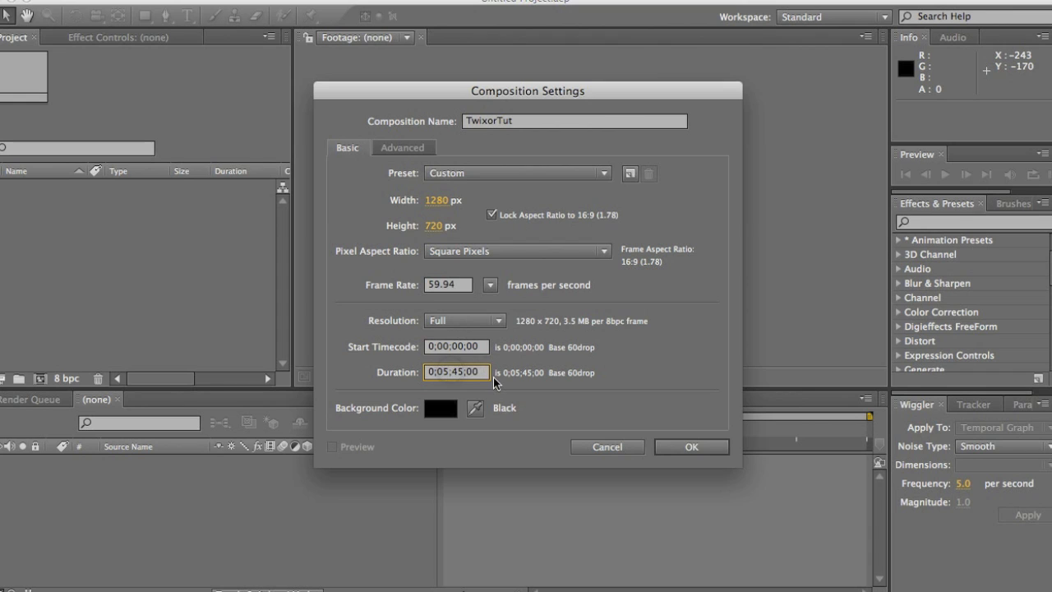
{"action": "type", "text": "0"}
{"action": "left_click", "coordinate": [689, 448]}
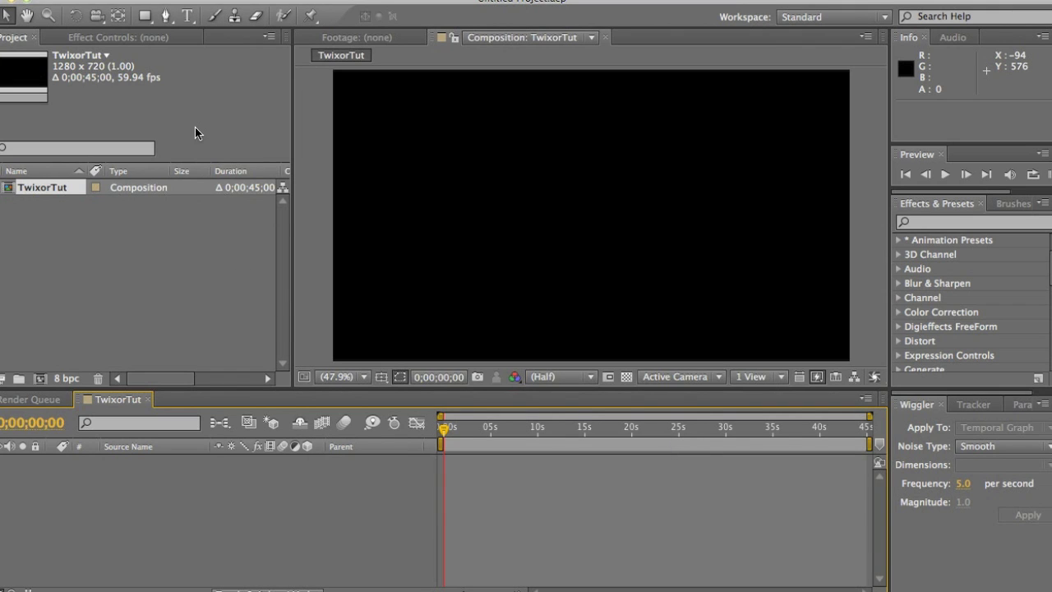
Import the Tutorial.mp4 video file from the Desktop as footage.
{"action": "left_click", "coordinate": [136, 0]}
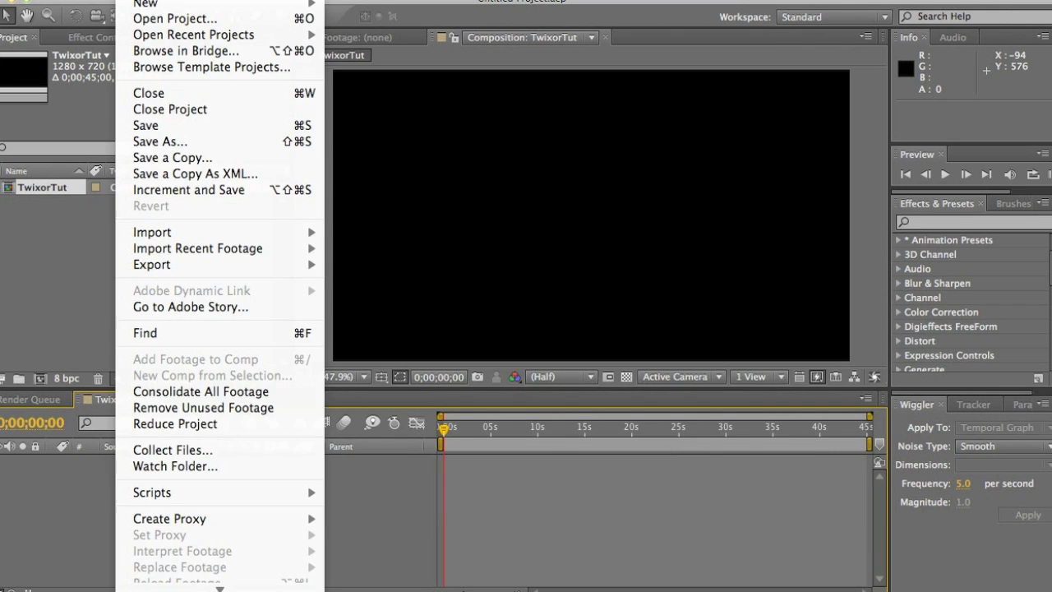
{"action": "mouse_move", "coordinate": [193, 233]}
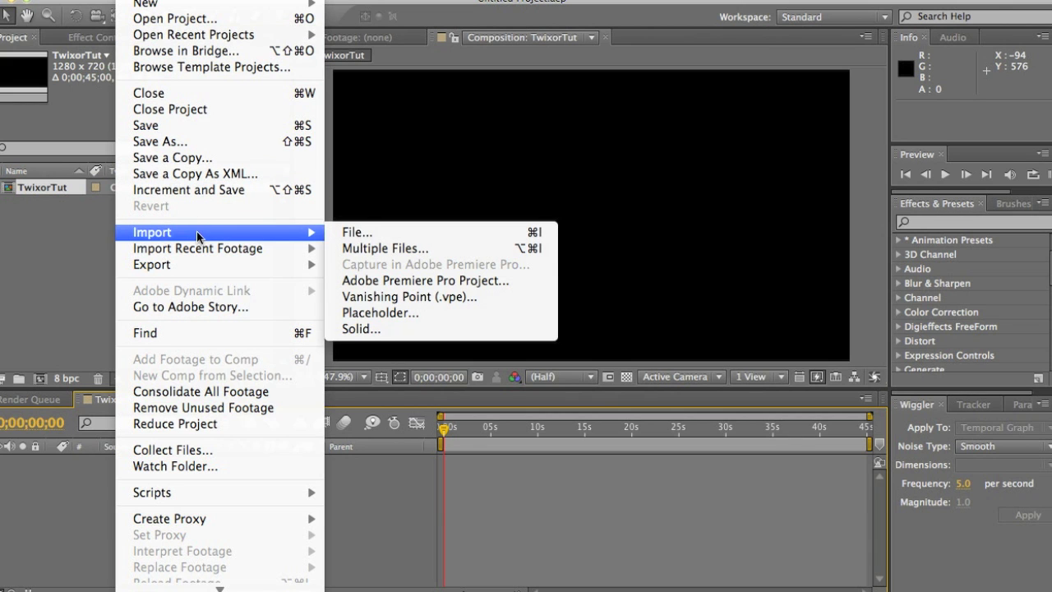
{"action": "left_click", "coordinate": [363, 233]}
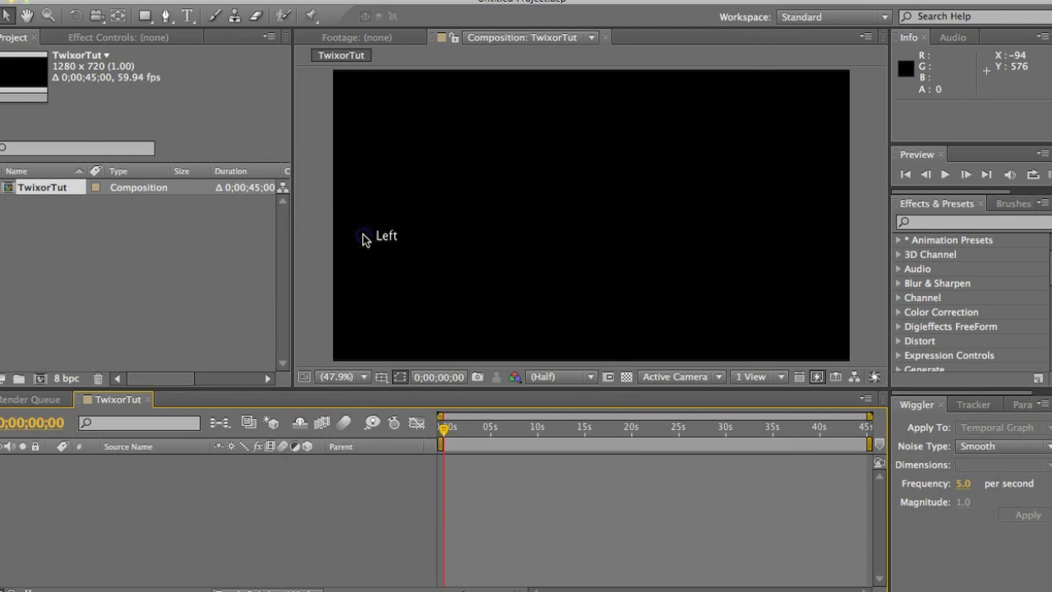
{"action": "scroll", "coordinate": [530, 138], "scroll_direction": "down", "scroll_amount": 3}
{"action": "scroll", "coordinate": [529, 136], "scroll_direction": "down", "scroll_amount": 15}
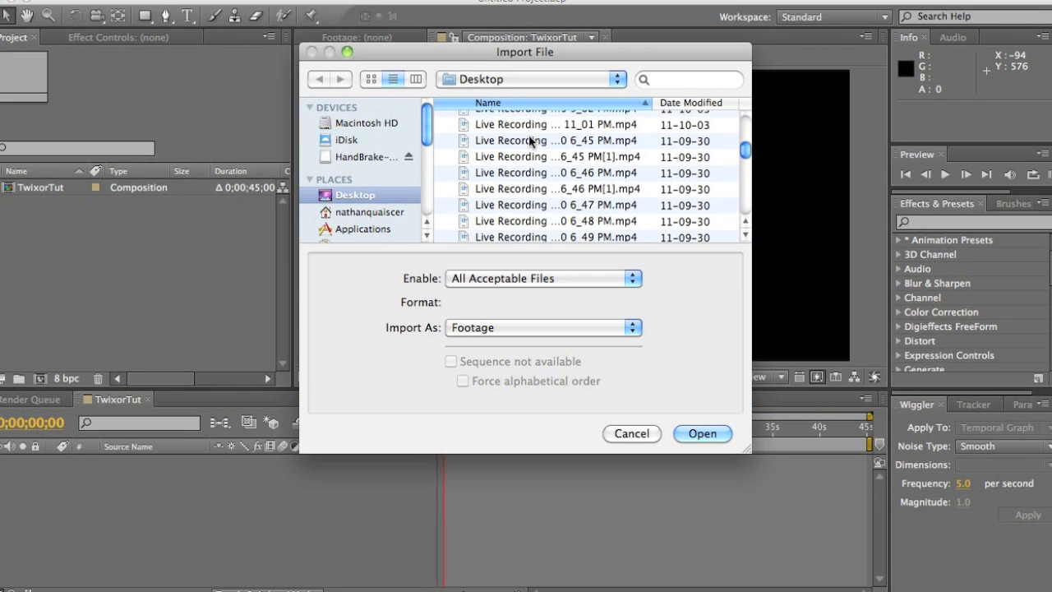
{"action": "scroll", "coordinate": [528, 138], "scroll_direction": "down", "scroll_amount": 1}
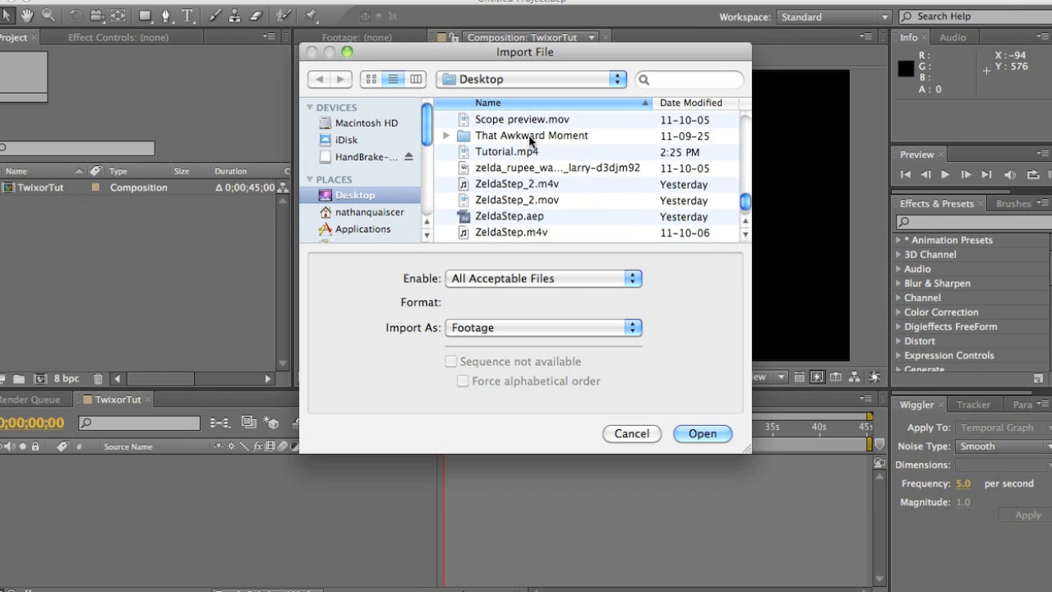
{"action": "left_click", "coordinate": [519, 152]}
{"action": "left_click", "coordinate": [703, 434]}
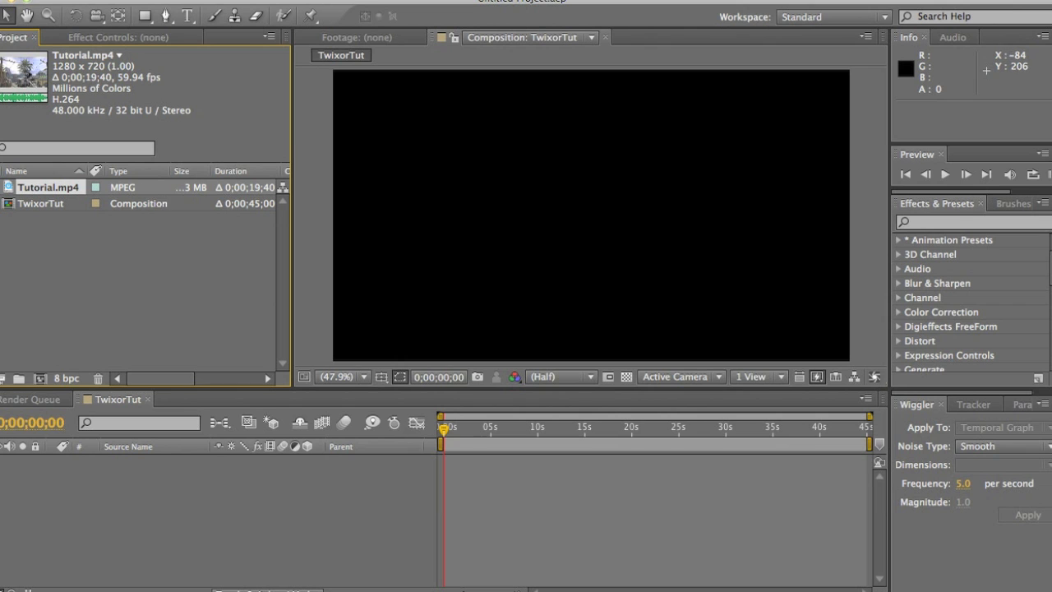
Add Tutorial.mp4 to the TwixorTut composition scaled to 103%, and mute the layer's audio.
{"action": "left_click_drag", "start_coordinate": [33, 189], "coordinate": [593, 220]}
{"action": "left_click_drag", "start_coordinate": [333, 69], "coordinate": [325, 66]}
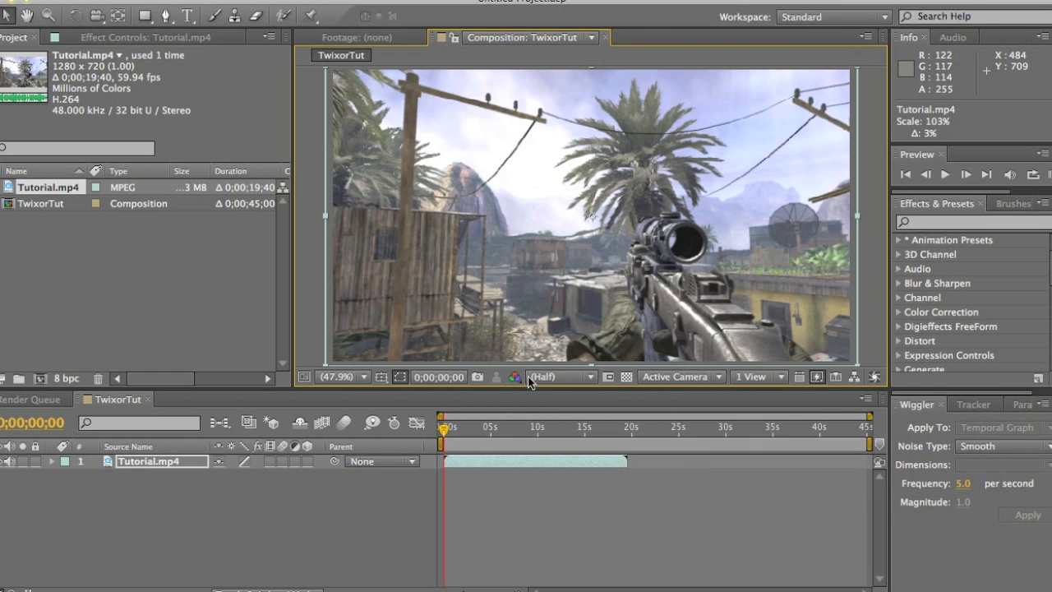
{"action": "left_click_drag", "start_coordinate": [454, 430], "coordinate": [461, 429]}
{"action": "left_click", "coordinate": [10, 461]}
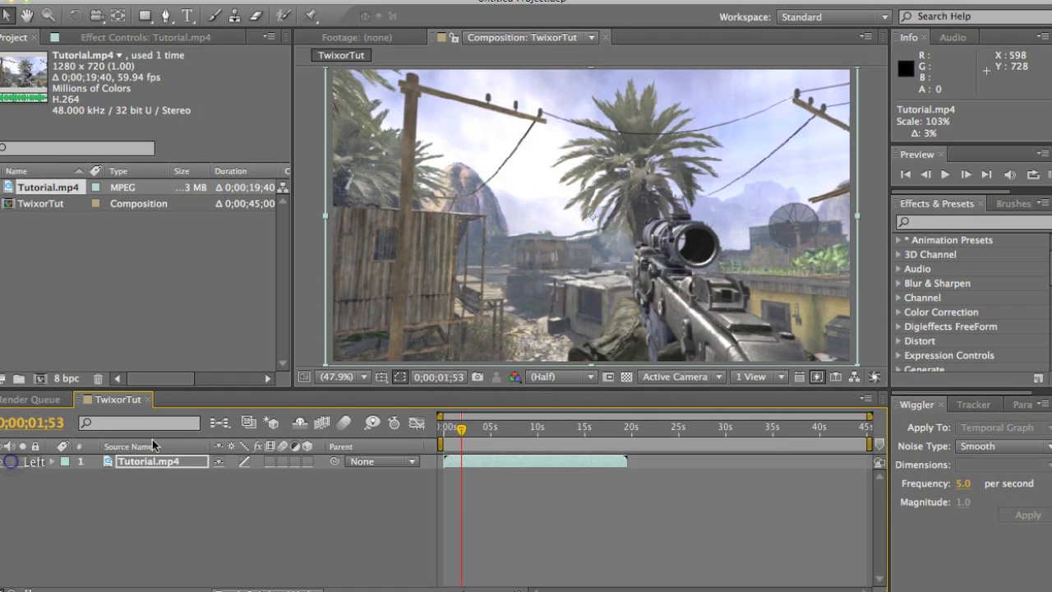
Preview the opening of the clip from the start of the composition and advance through its first frames.
{"action": "left_click_drag", "start_coordinate": [462, 430], "coordinate": [357, 426]}
{"action": "left_click", "coordinate": [1048, 174]}
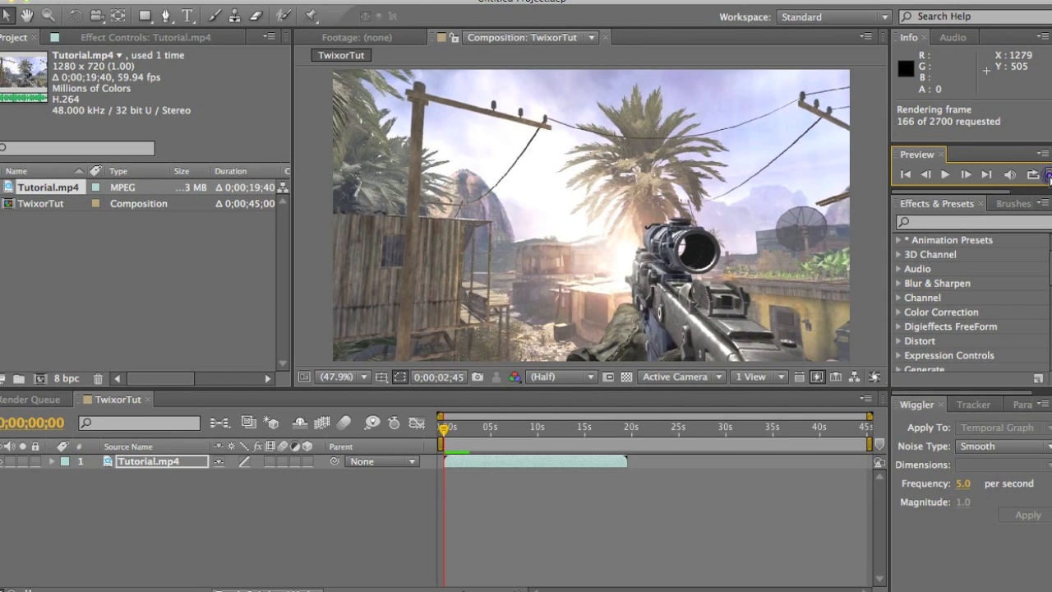
{"action": "left_click", "coordinate": [1048, 176]}
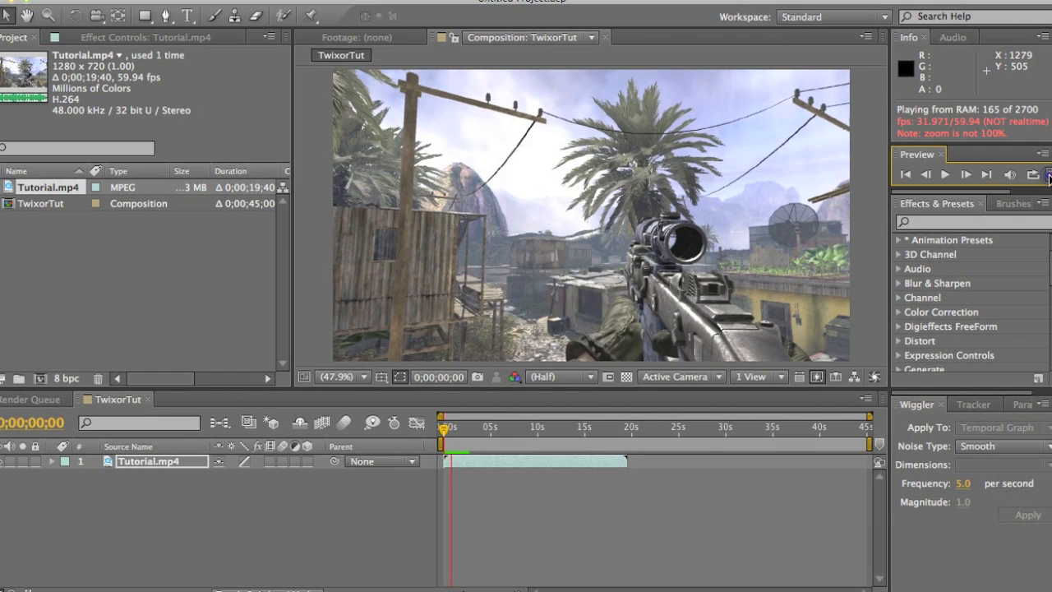
{"action": "left_click", "coordinate": [964, 176]}
{"action": "left_click", "coordinate": [962, 176]}
{"action": "left_click", "coordinate": [963, 176]}
{"action": "left_click", "coordinate": [963, 176]}
{"action": "left_click", "coordinate": [963, 176]}
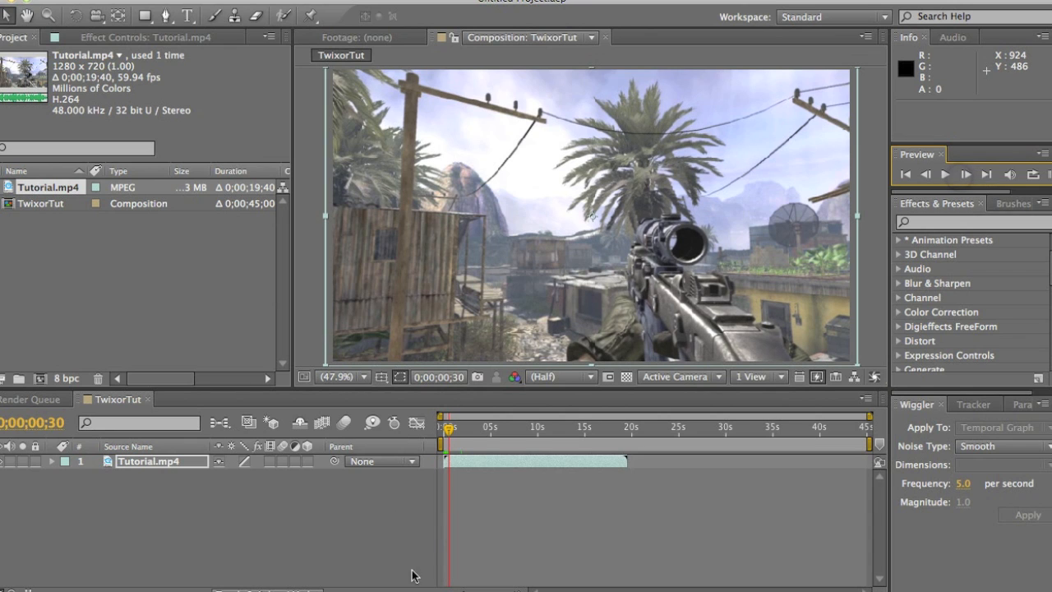
Split the Tutorial.mp4 layer at 0;00;05;06, during the weapon reload.
{"action": "left_click_drag", "start_coordinate": [460, 588], "coordinate": [491, 587]}
{"action": "left_click", "coordinate": [511, 431]}
{"action": "left_click_drag", "start_coordinate": [512, 434], "coordinate": [712, 429]}
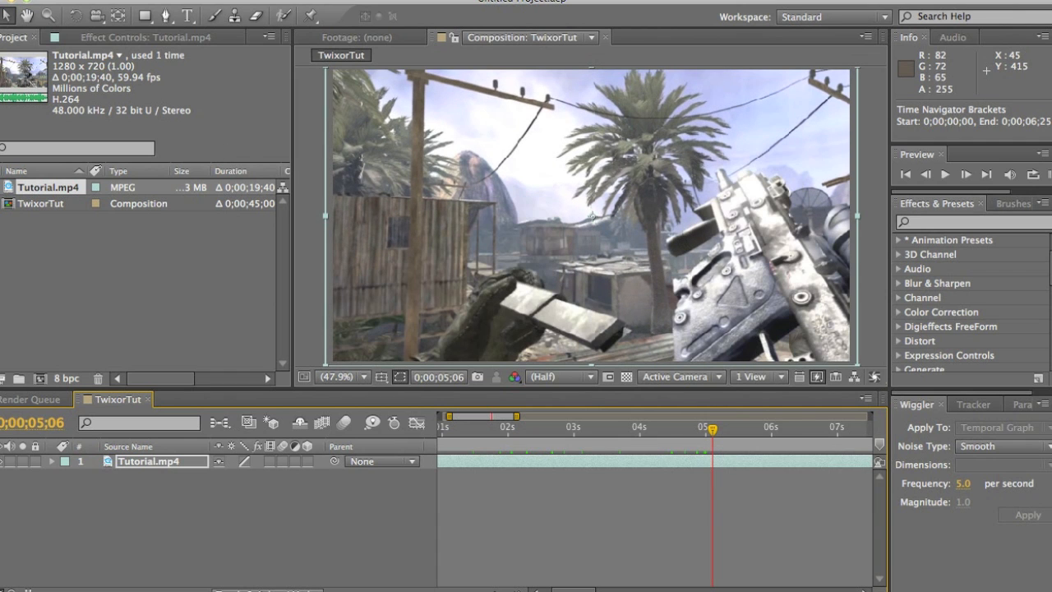
{"action": "left_click", "coordinate": [136, 0]}
{"action": "mouse_move", "coordinate": [168, 0]}
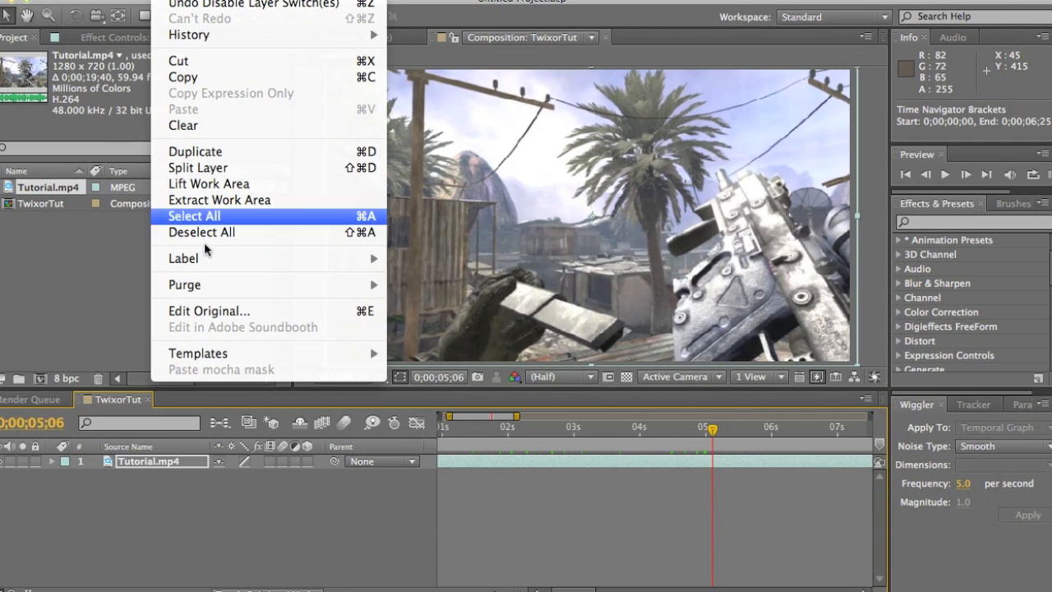
{"action": "left_click", "coordinate": [196, 170]}
Search the available effects for "twixtor".
{"action": "left_click", "coordinate": [920, 220]}
{"action": "type", "text": "twix"}
{"action": "type", "text": "ot"}
{"action": "key", "text": "BackSpace"}
{"action": "type", "text": "t"}
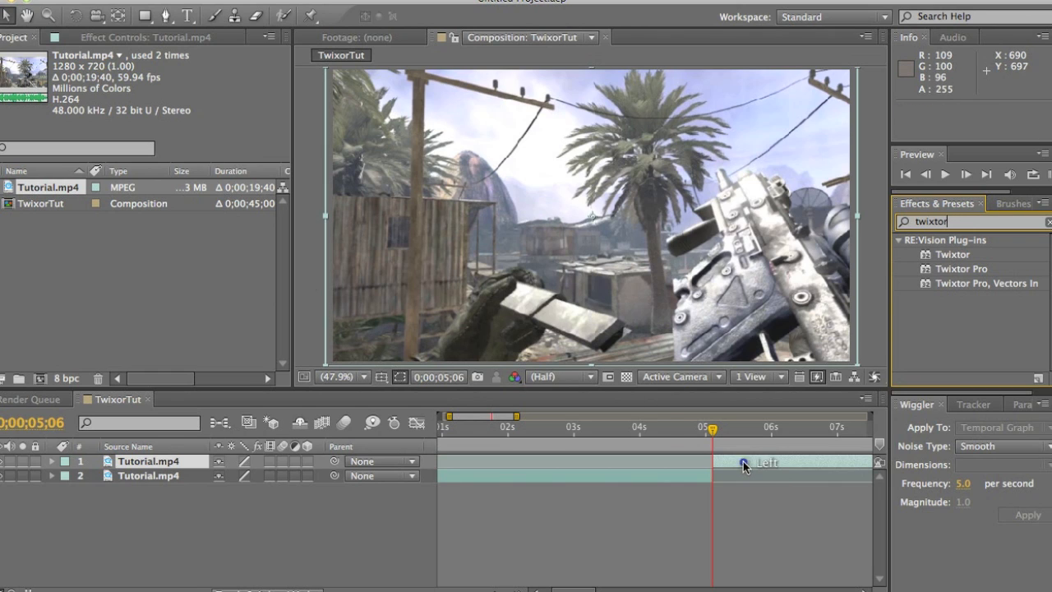
Set the frame blending of the clip segment after the split to Pixel Motion.
{"action": "left_click", "coordinate": [742, 461]}
{"action": "left_click", "coordinate": [301, 1]}
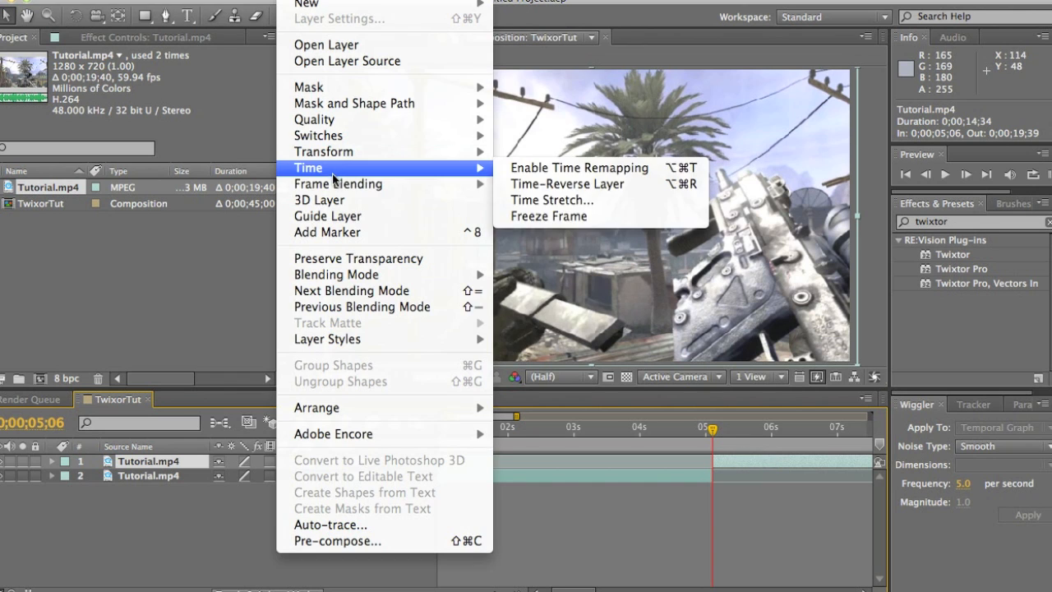
{"action": "mouse_move", "coordinate": [386, 183]}
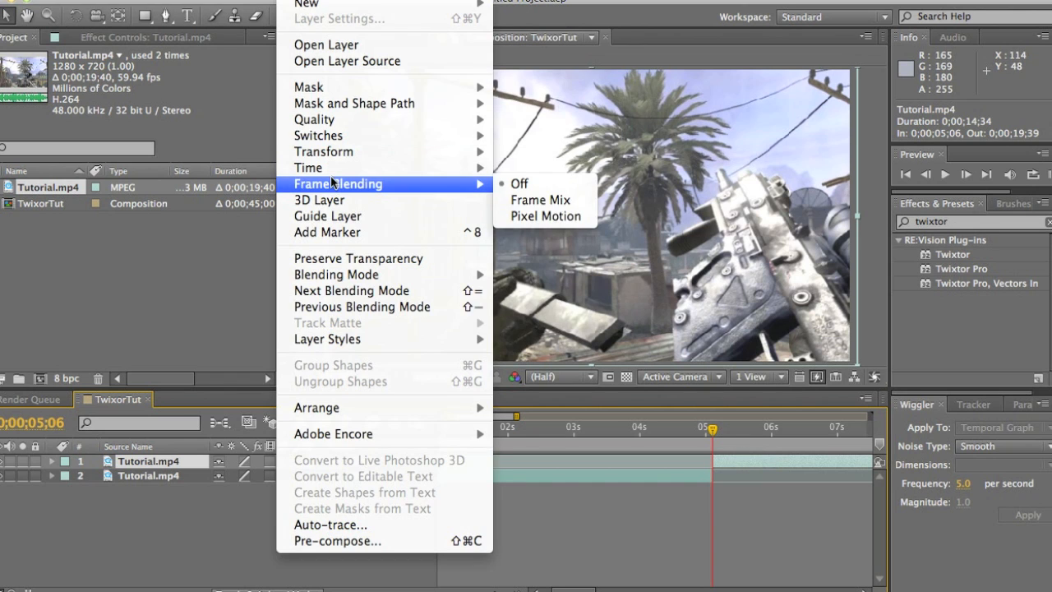
{"action": "left_click", "coordinate": [567, 218]}
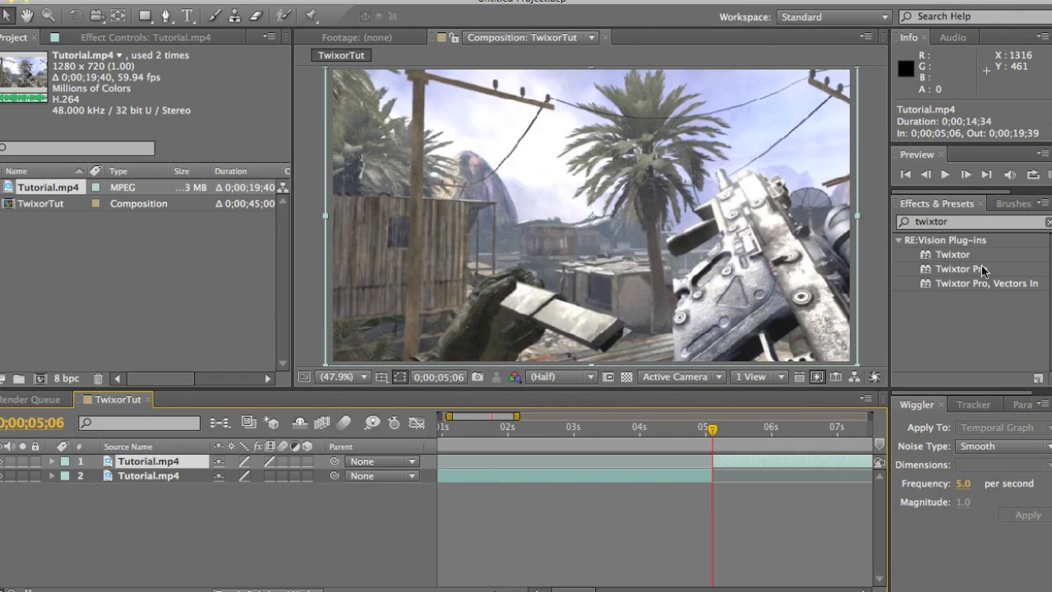
Apply Twixtor Pro to the segment after the split and set its input frame rate to 59.94, matching the source footage.
{"action": "left_click_drag", "start_coordinate": [978, 271], "coordinate": [754, 465]}
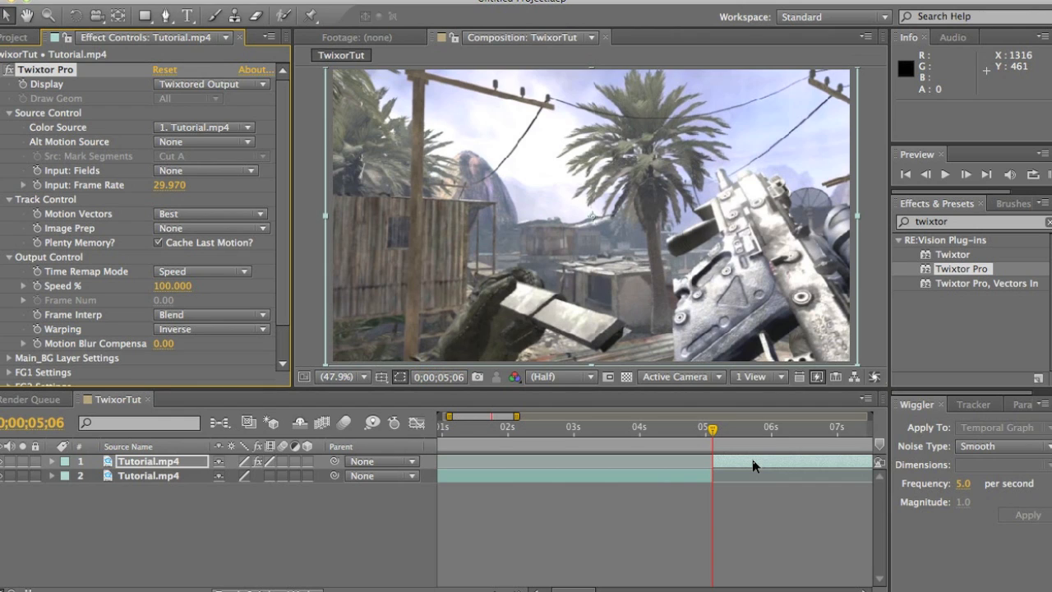
{"action": "left_click", "coordinate": [164, 184]}
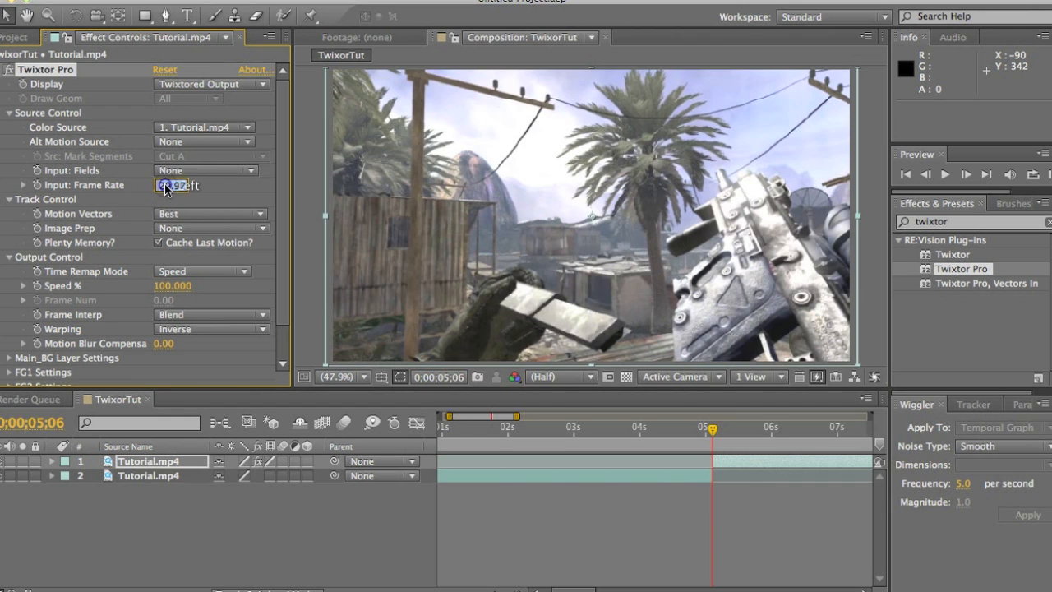
{"action": "left_click", "coordinate": [778, 509]}
{"action": "left_click", "coordinate": [739, 461]}
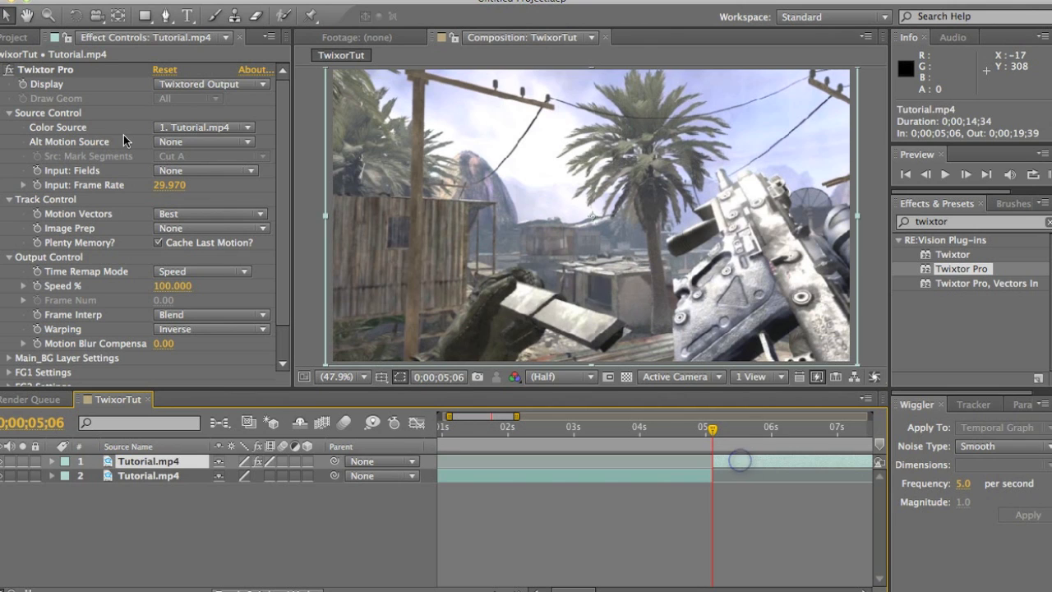
{"action": "left_click", "coordinate": [20, 37]}
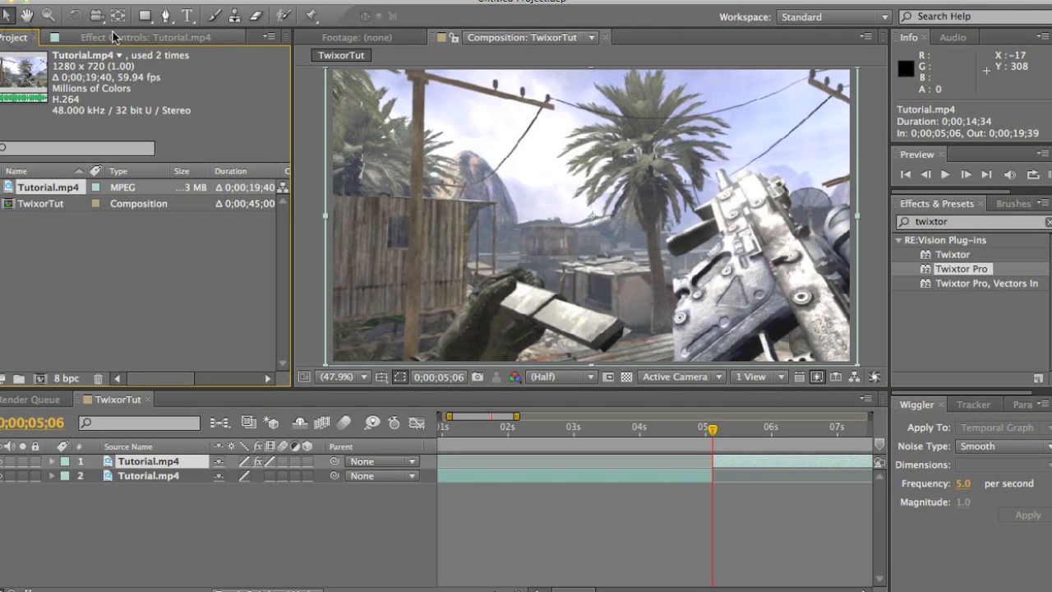
{"action": "left_click", "coordinate": [145, 37]}
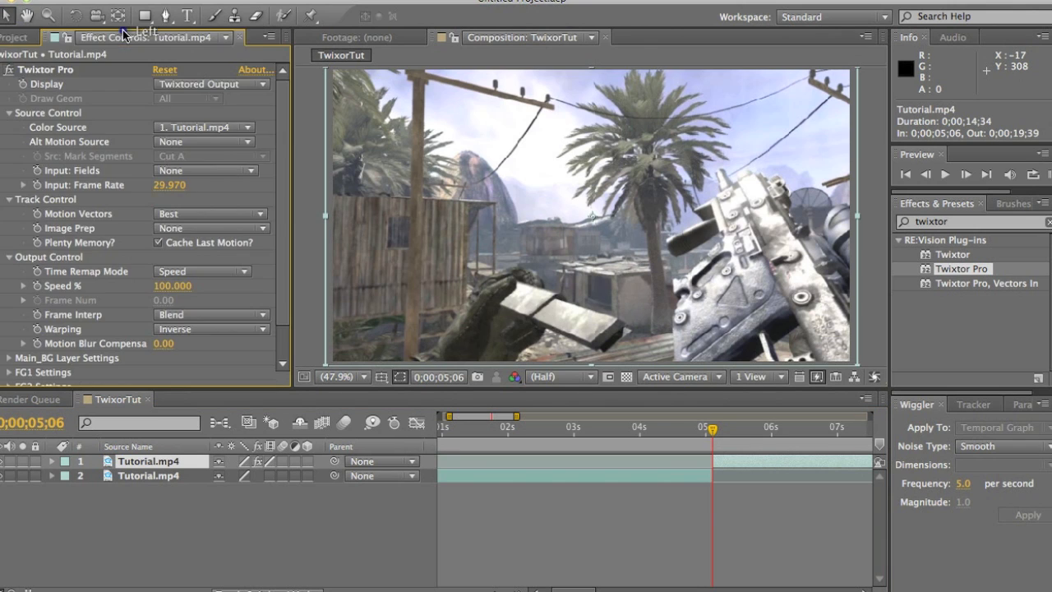
{"action": "left_click", "coordinate": [173, 186]}
{"action": "type", "text": "59"}
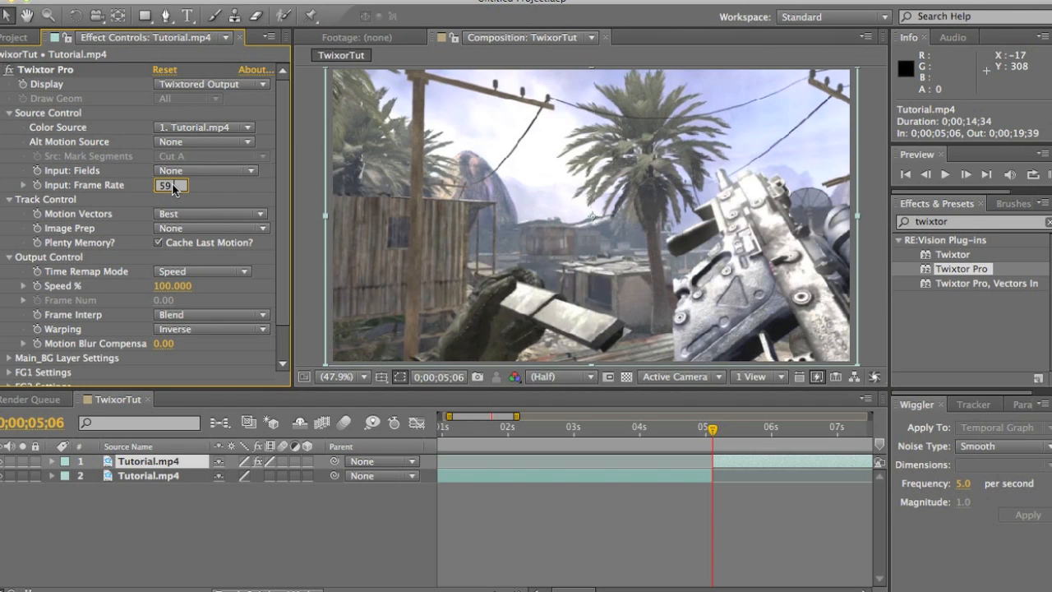
{"action": "left_click", "coordinate": [543, 505]}
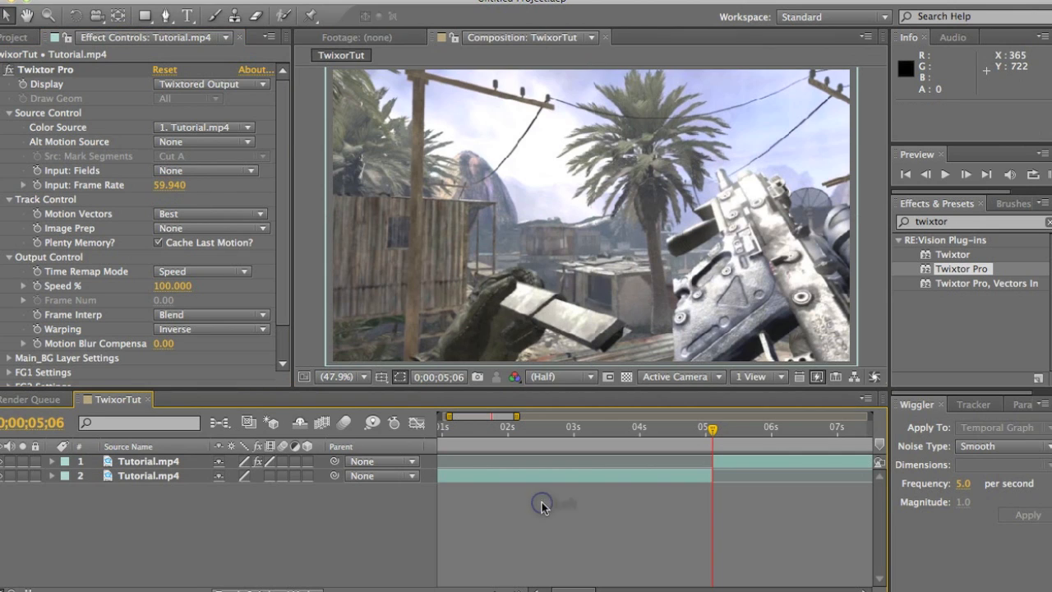
Set the Main_BG Sensitivity of the segment's Twixtor Pro effect to 60.
{"action": "left_click", "coordinate": [754, 457]}
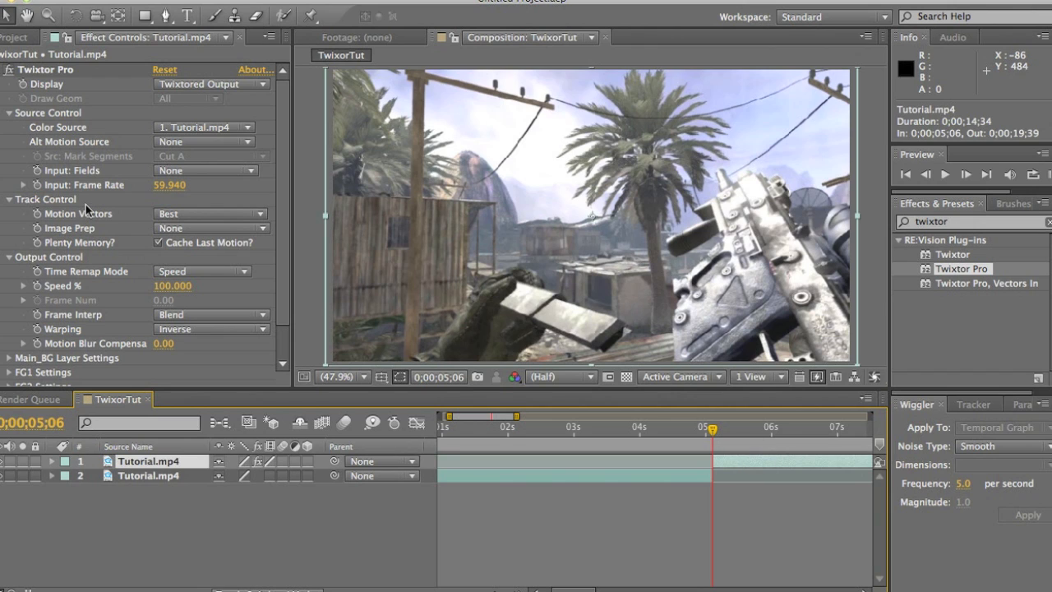
{"action": "scroll", "coordinate": [86, 199], "scroll_direction": "down", "scroll_amount": 3}
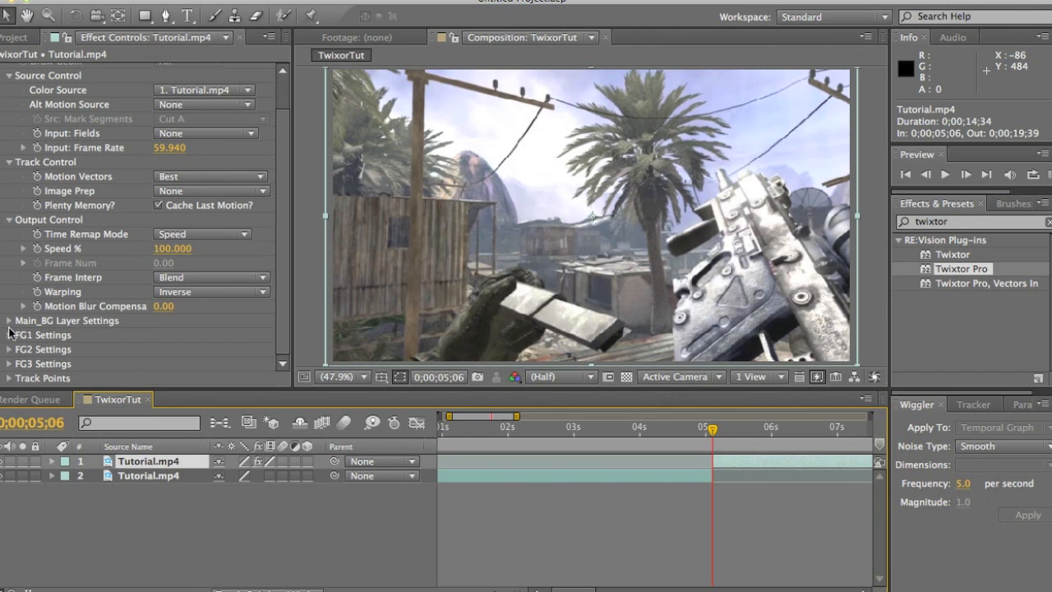
{"action": "left_click", "coordinate": [8, 321]}
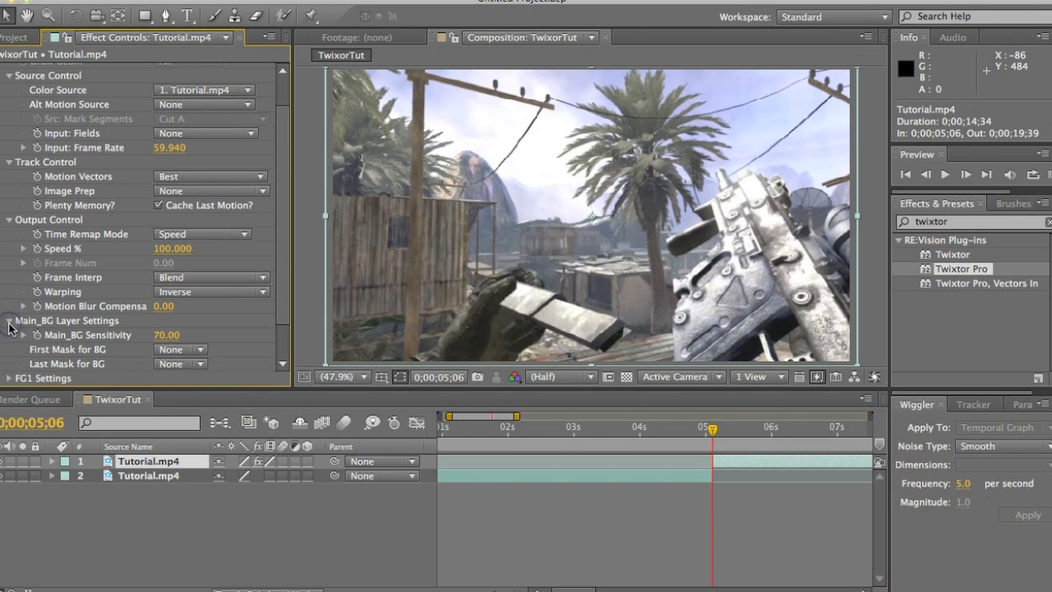
{"action": "scroll", "coordinate": [174, 324], "scroll_direction": "down", "scroll_amount": 2}
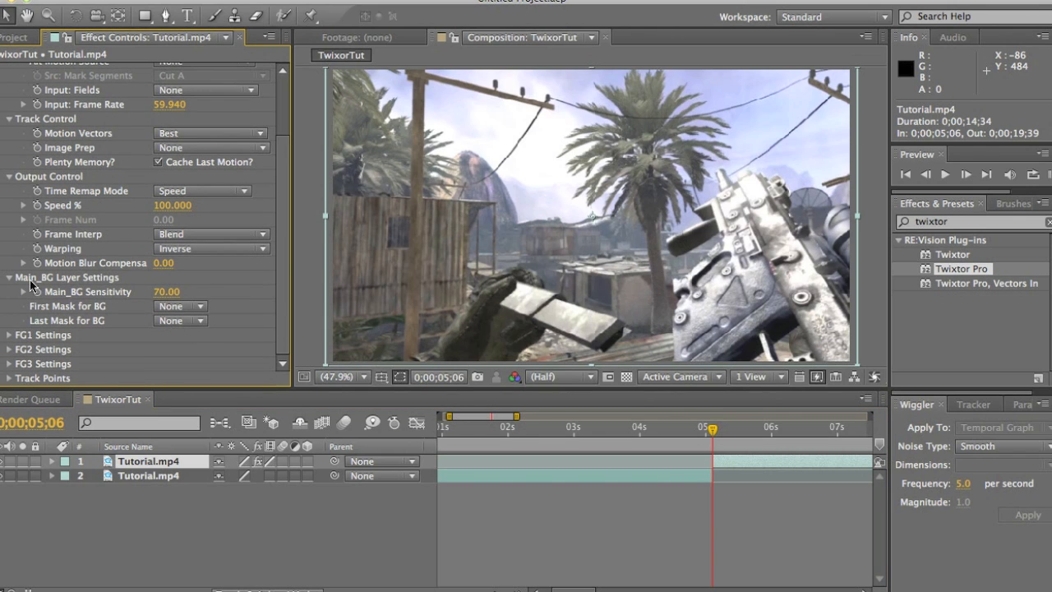
{"action": "left_click", "coordinate": [166, 293]}
{"action": "type", "text": "60"}
{"action": "left_click", "coordinate": [300, 300]}
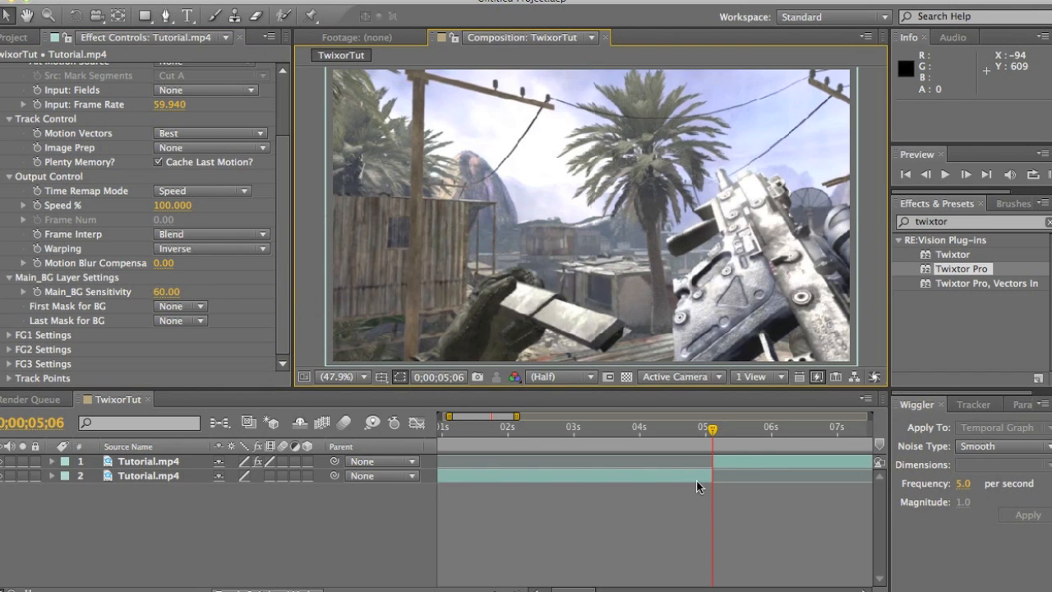
Reveal the Twixtor Pro output settings of the segment after the split and start keyframing Speed % with 100 at 0;00;05;06.
{"action": "left_click", "coordinate": [730, 457]}
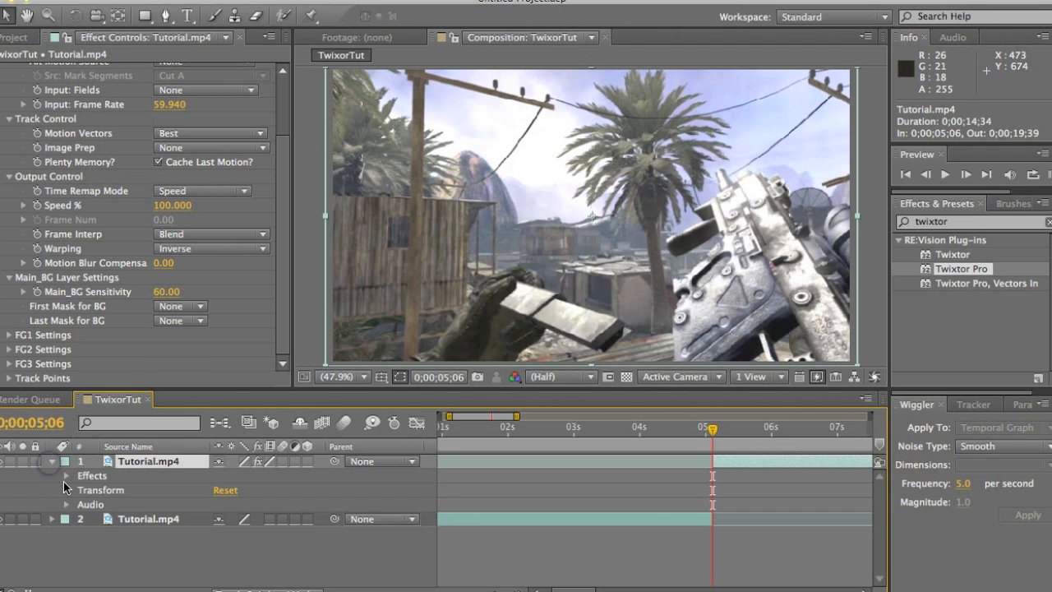
{"action": "left_click", "coordinate": [67, 480]}
{"action": "left_click", "coordinate": [81, 490]}
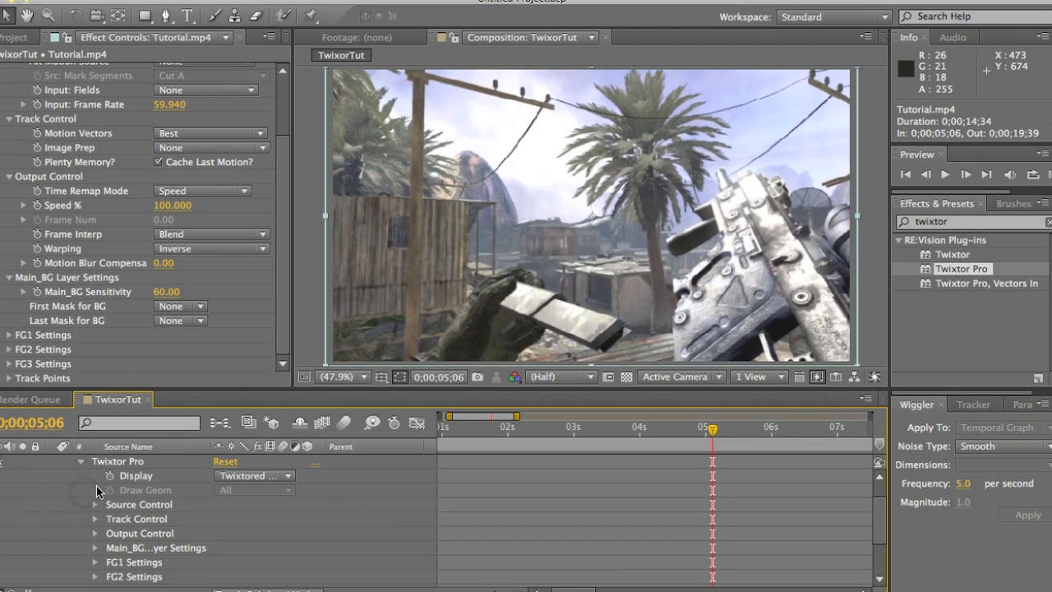
{"action": "left_click", "coordinate": [93, 535]}
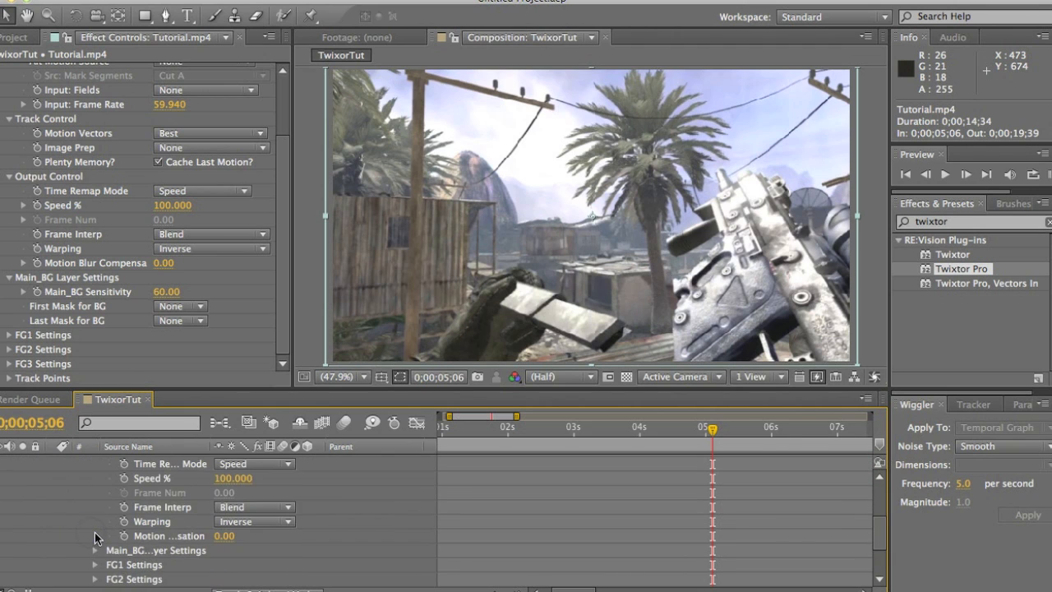
{"action": "left_click", "coordinate": [124, 478]}
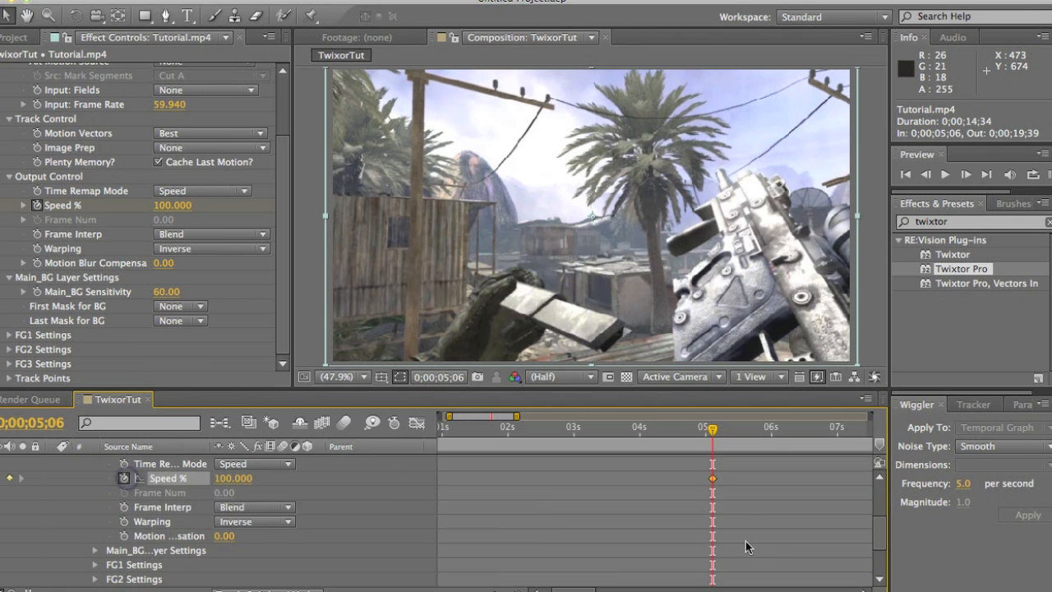
Advance ten frames to 0;00;05;16 and set Twixtor's Speed % to 3 there.
{"action": "left_click", "coordinate": [963, 175]}
{"action": "left_click", "coordinate": [963, 175]}
{"action": "left_click", "coordinate": [963, 175]}
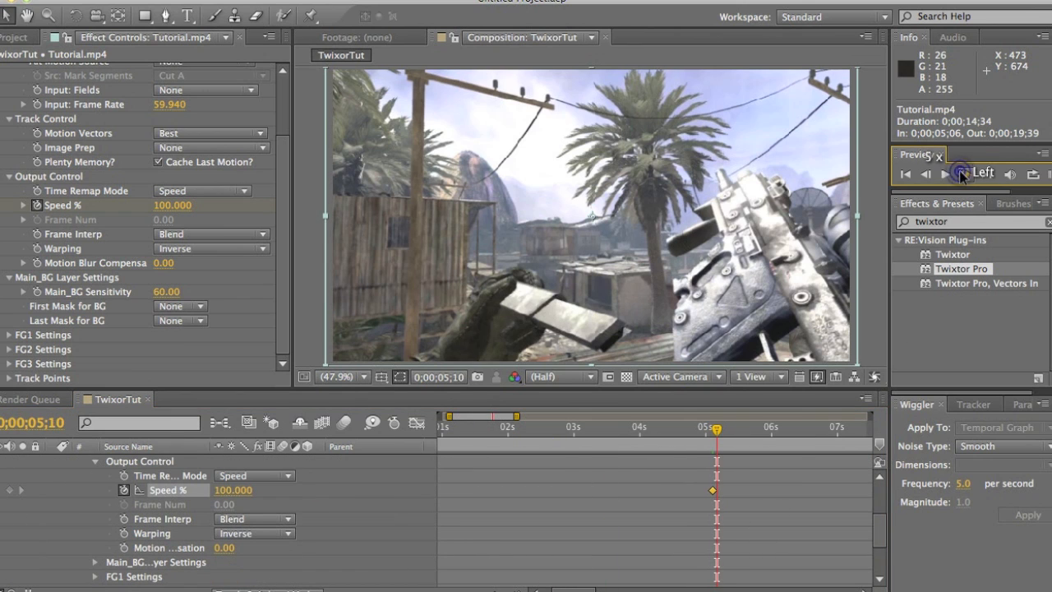
{"action": "left_click", "coordinate": [963, 175]}
{"action": "left_click", "coordinate": [963, 175]}
{"action": "left_click", "coordinate": [963, 175]}
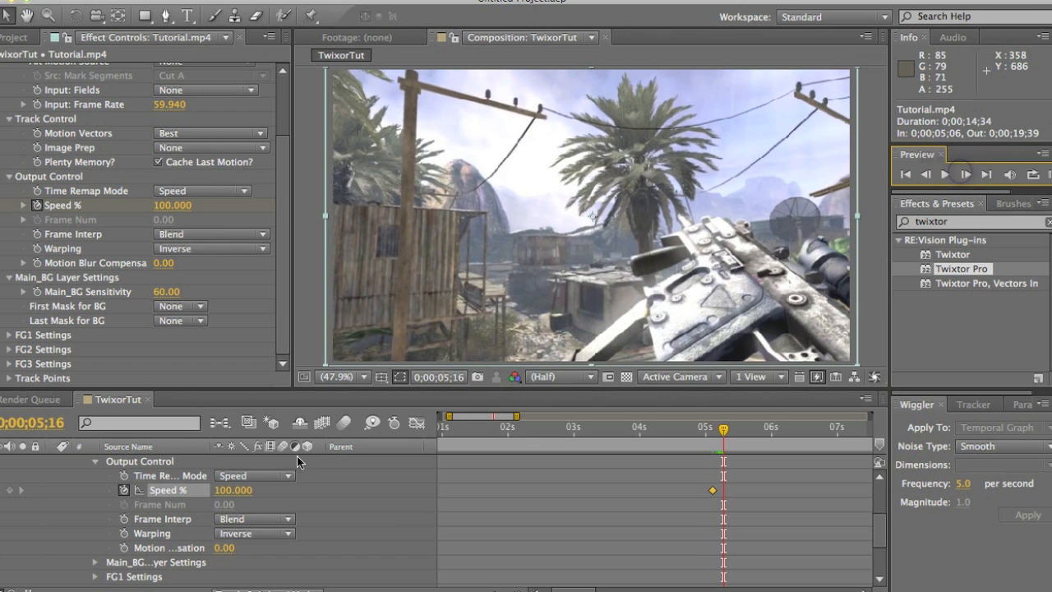
{"action": "left_click", "coordinate": [233, 490]}
{"action": "type", "text": "3"}
{"action": "left_click", "coordinate": [381, 491]}
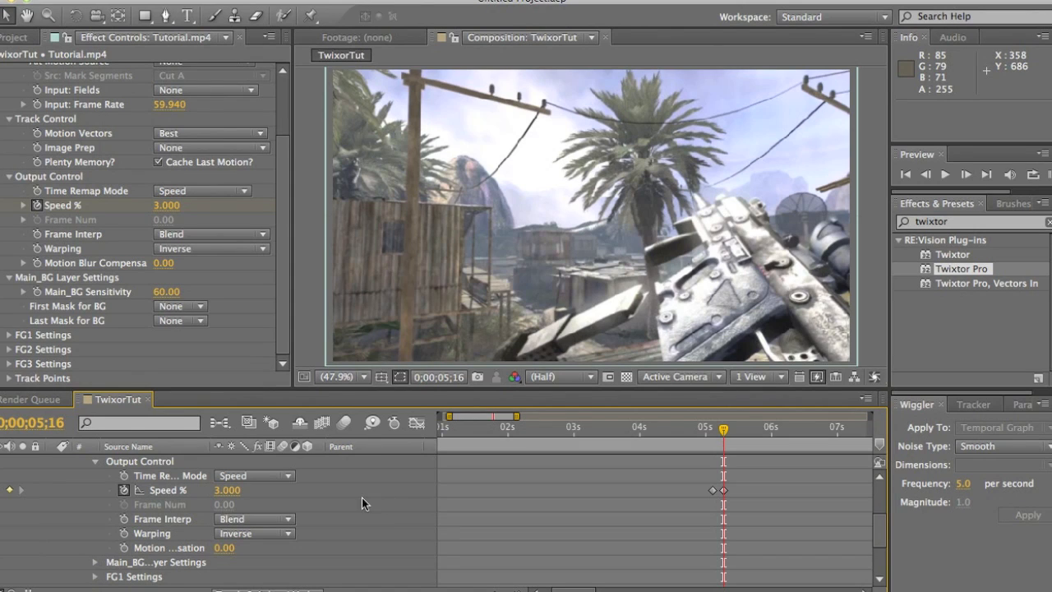
Play on to 0;00;07;34 and add a Speed % keyframe there that holds the 3% slow motion.
{"action": "scroll", "coordinate": [362, 497], "scroll_direction": "up", "scroll_amount": 2}
{"action": "scroll", "coordinate": [362, 497], "scroll_direction": "right", "scroll_amount": 5}
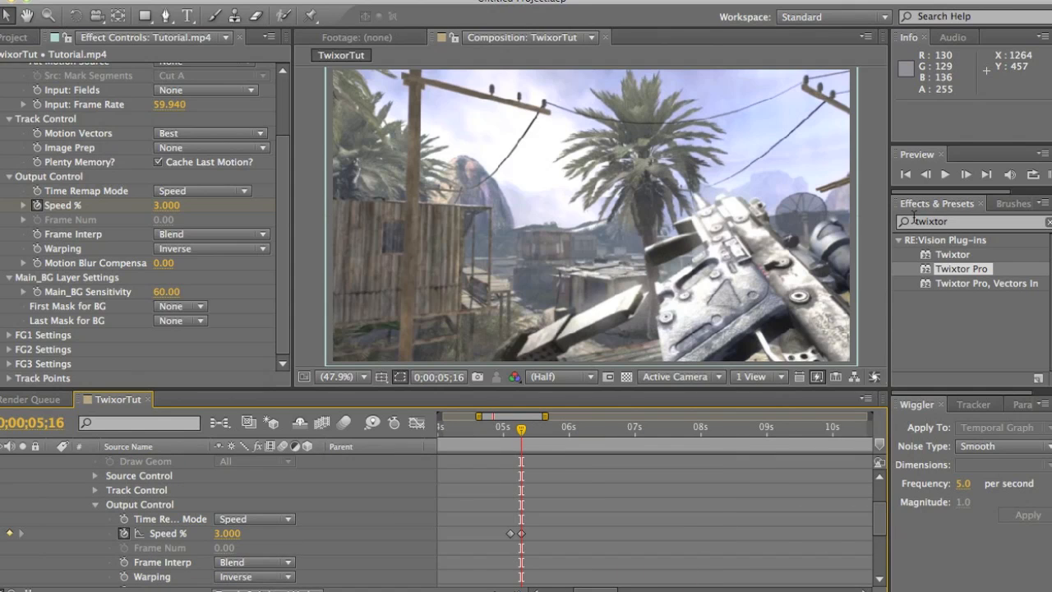
{"action": "left_click", "coordinate": [945, 177]}
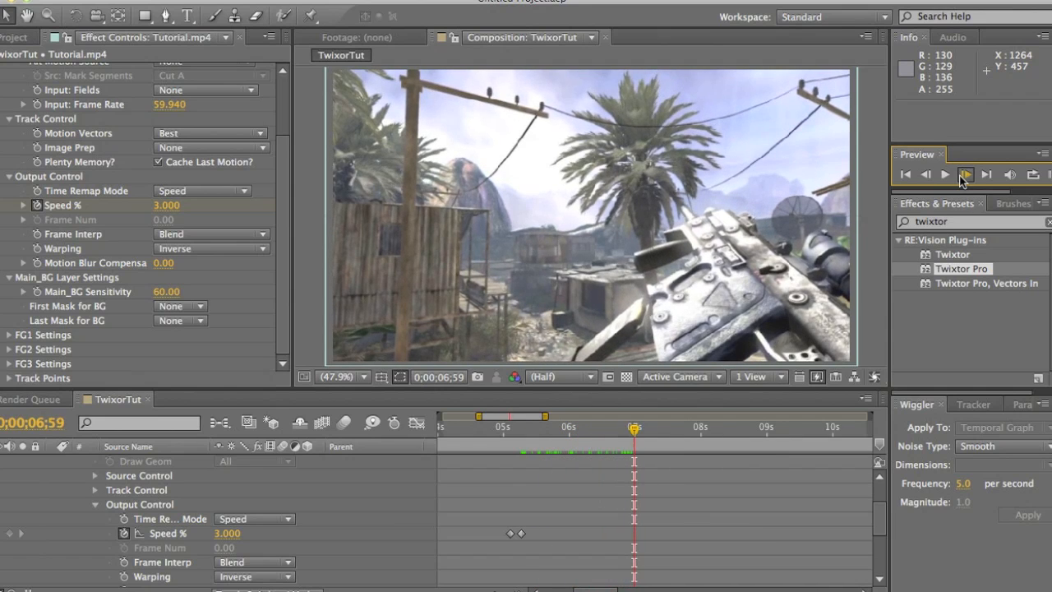
{"action": "left_click", "coordinate": [9, 533]}
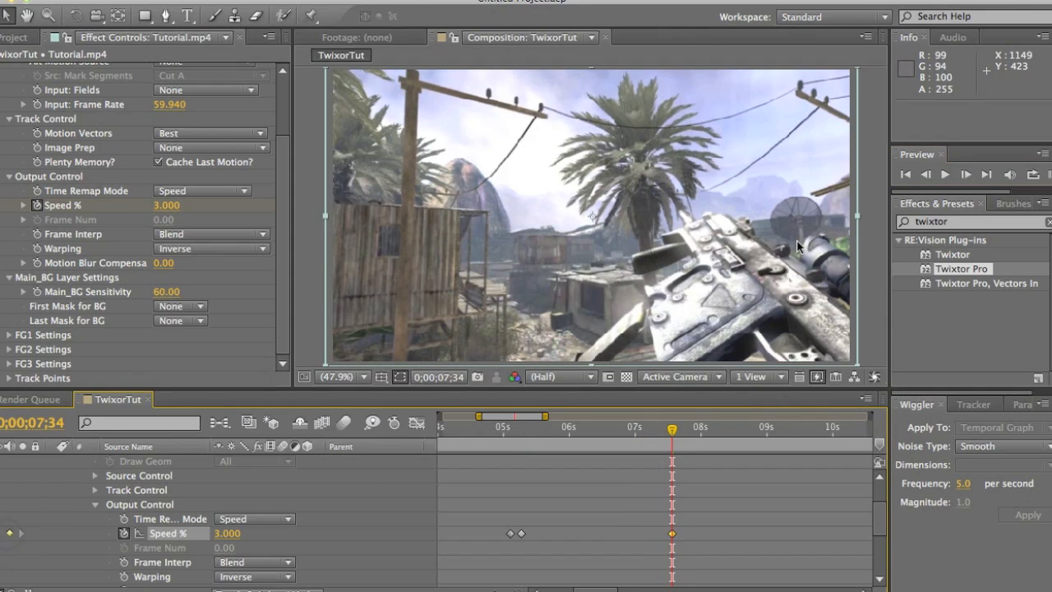
Advance ten frames to 0;00;07;44 and set Twixtor's Speed % back to 100.
{"action": "left_click", "coordinate": [967, 172]}
{"action": "left_click", "coordinate": [967, 172]}
{"action": "left_click", "coordinate": [967, 171]}
{"action": "left_click", "coordinate": [967, 172]}
{"action": "left_click", "coordinate": [967, 171]}
{"action": "left_click", "coordinate": [967, 172]}
{"action": "left_click", "coordinate": [967, 172]}
{"action": "left_click", "coordinate": [967, 172]}
{"action": "left_click", "coordinate": [967, 172]}
{"action": "left_click", "coordinate": [967, 172]}
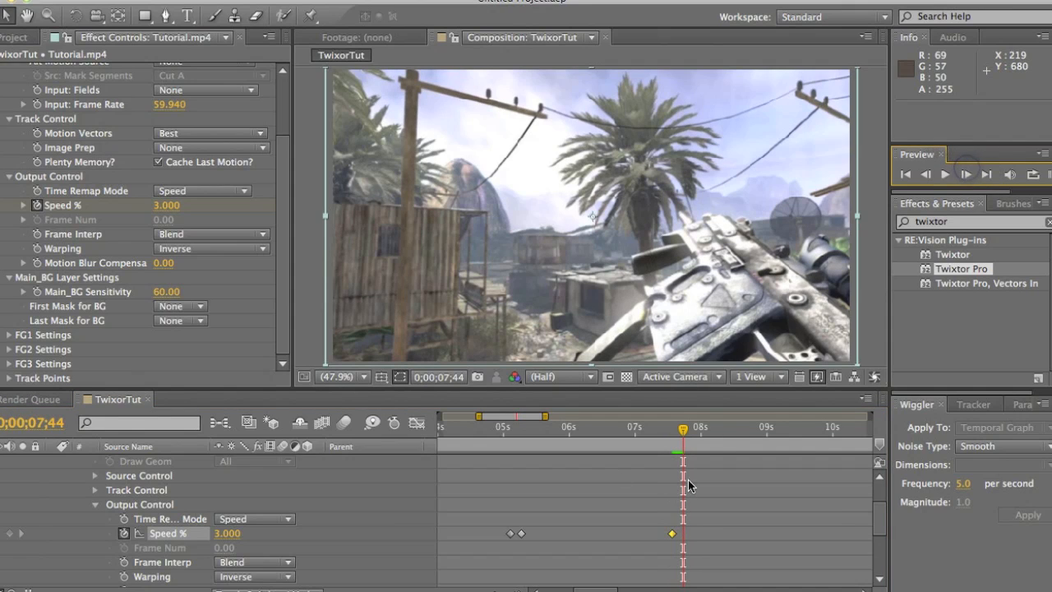
{"action": "left_click", "coordinate": [226, 536]}
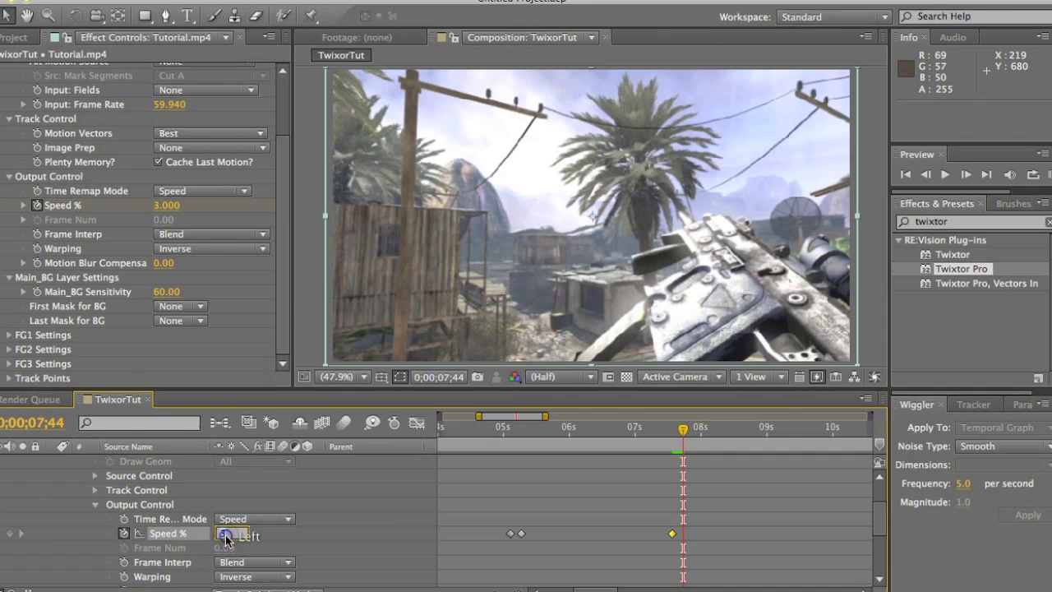
{"action": "type", "text": "100"}
{"action": "left_click", "coordinate": [351, 493]}
Review the footage after the last speed keyframe up to 0;00;09;01 and collapse the layer's properties.
{"action": "scroll", "coordinate": [699, 515], "scroll_direction": "up", "scroll_amount": 3}
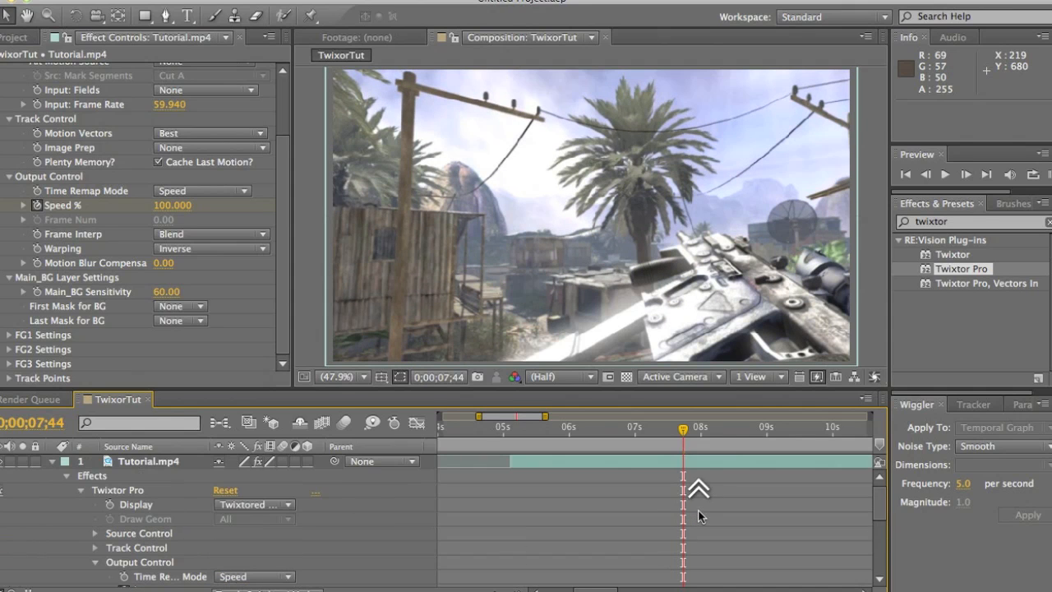
{"action": "scroll", "coordinate": [698, 516], "scroll_direction": "right", "scroll_amount": 1}
{"action": "left_click", "coordinate": [965, 174]}
{"action": "left_click", "coordinate": [966, 174]}
{"action": "left_click", "coordinate": [965, 174]}
{"action": "left_click_drag", "start_coordinate": [965, 174], "coordinate": [971, 178]}
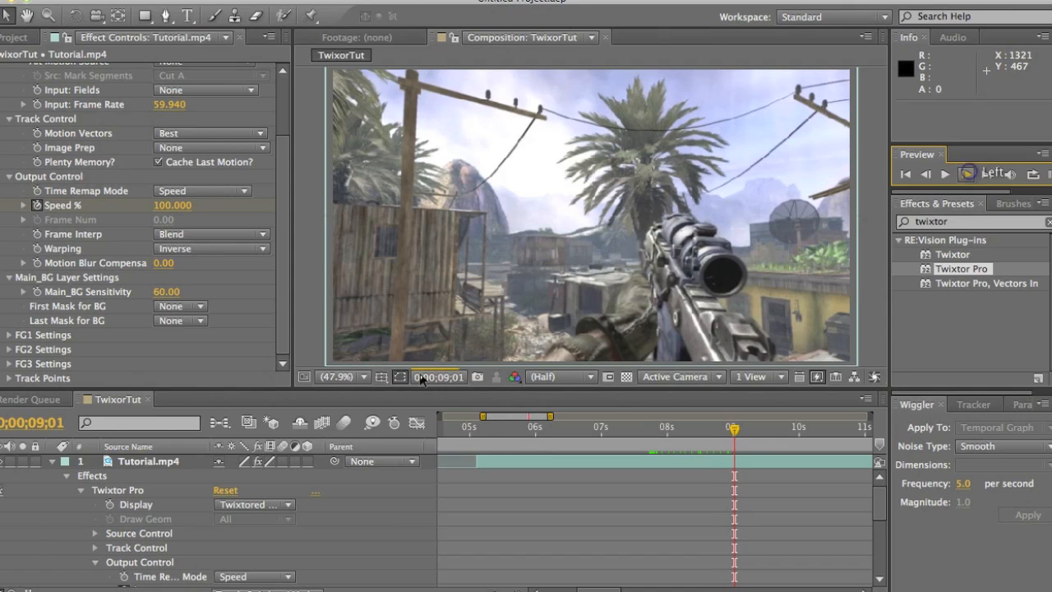
{"action": "left_click", "coordinate": [51, 462]}
{"action": "key", "text": "ctrl+d"}
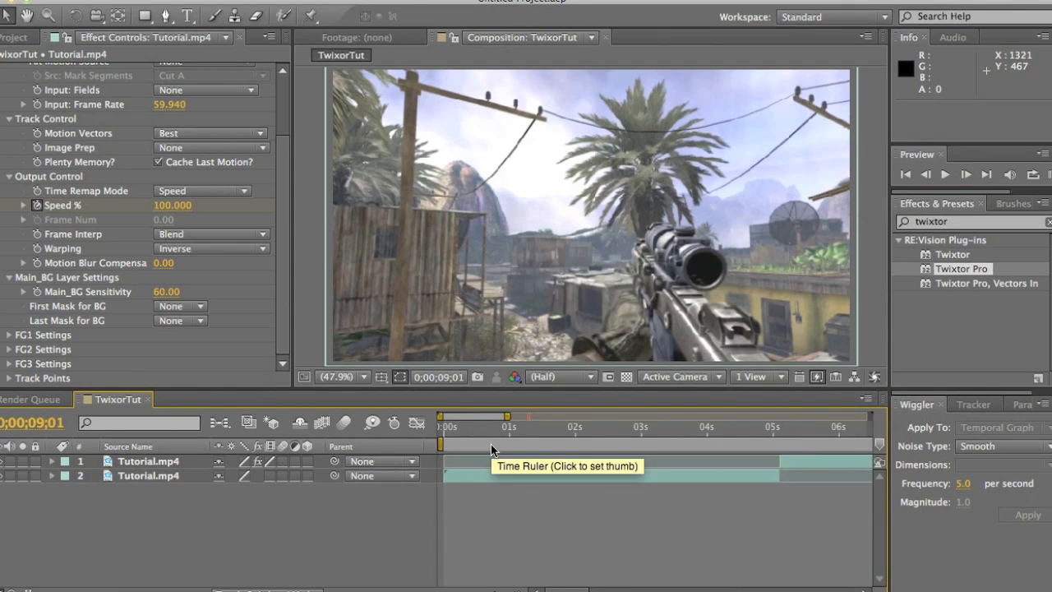
Shorten the work area to end at 0;00;09;36 and return the playhead to the start of the composition.
{"action": "left_click", "coordinate": [490, 444]}
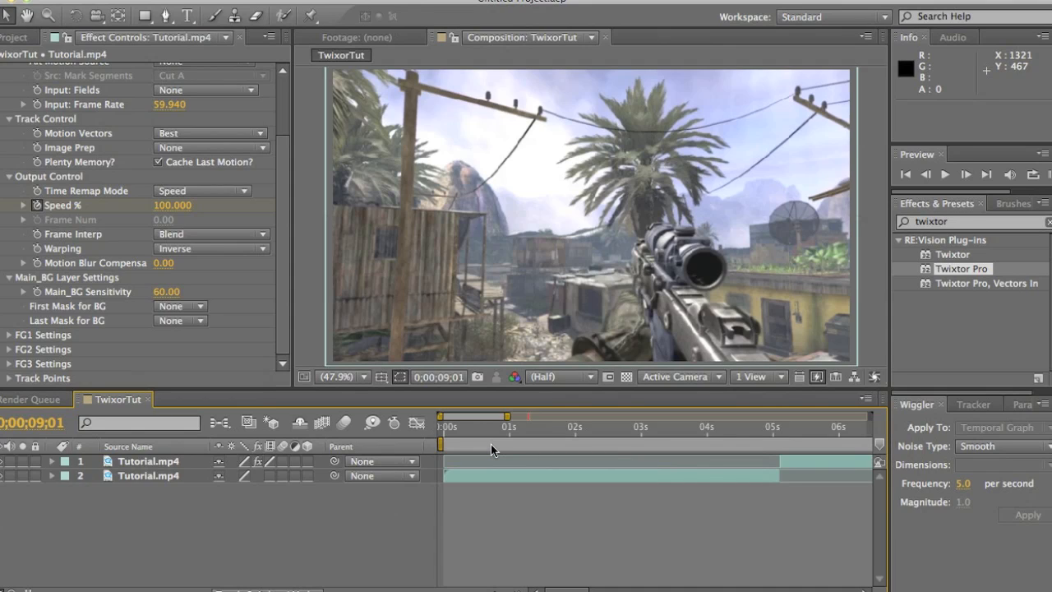
{"action": "scroll", "coordinate": [490, 443], "scroll_direction": "right", "scroll_amount": 10}
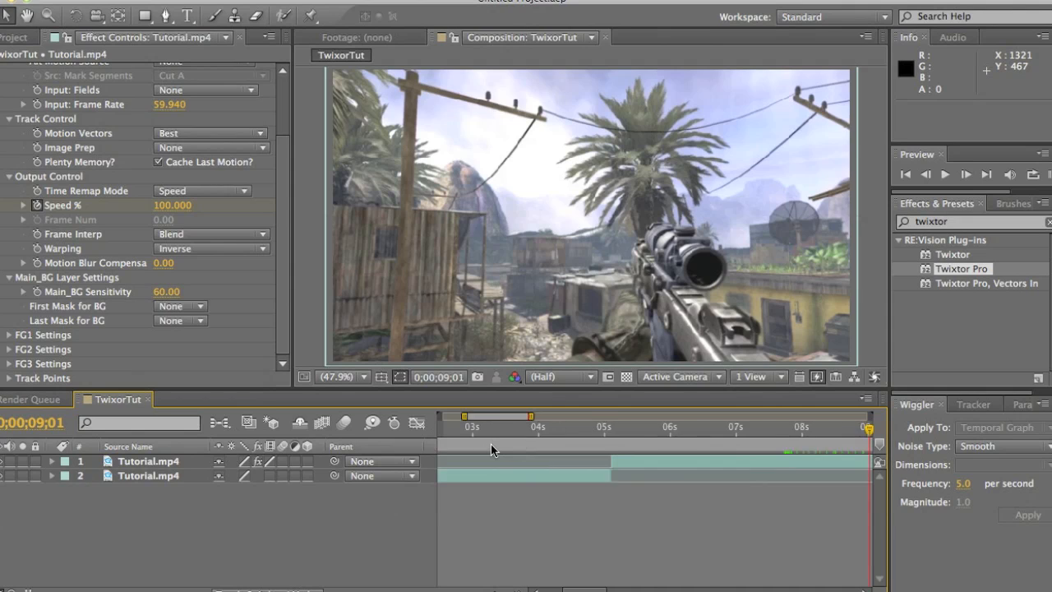
{"action": "scroll", "coordinate": [490, 444], "scroll_direction": "right", "scroll_amount": 4}
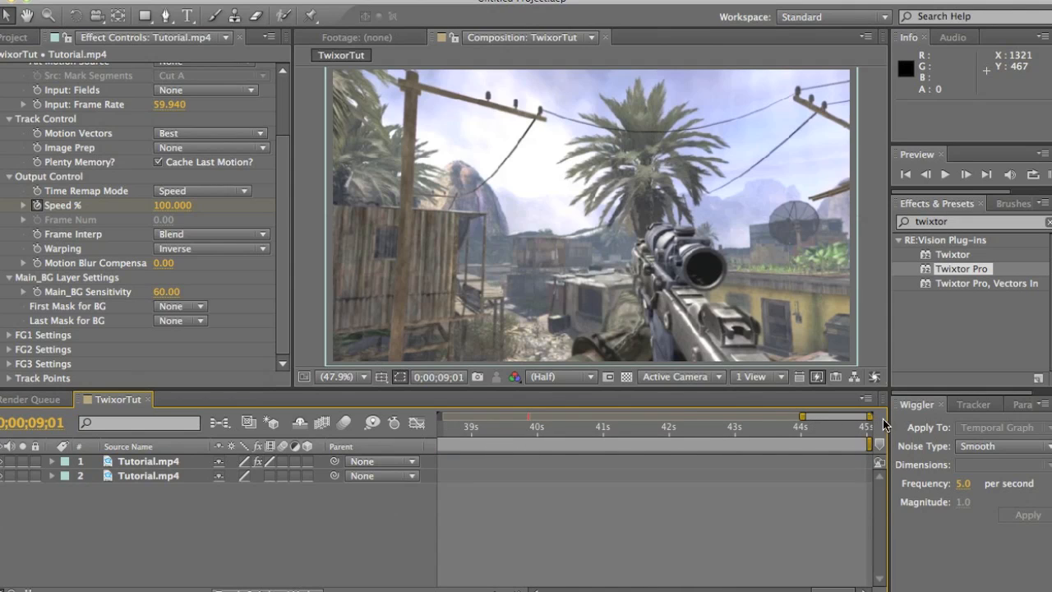
{"action": "mouse_move", "coordinate": [870, 444]}
{"action": "left_mouse_down"}
{"action": "mouse_move", "coordinate": [438, 444]}
{"action": "mouse_move", "coordinate": [428, 394]}
{"action": "mouse_move", "coordinate": [439, 444]}
{"action": "mouse_move", "coordinate": [830, 452]}
{"action": "mouse_move", "coordinate": [609, 452]}
{"action": "left_mouse_up"}
{"action": "scroll", "coordinate": [517, 531], "scroll_direction": "left", "scroll_amount": 5}
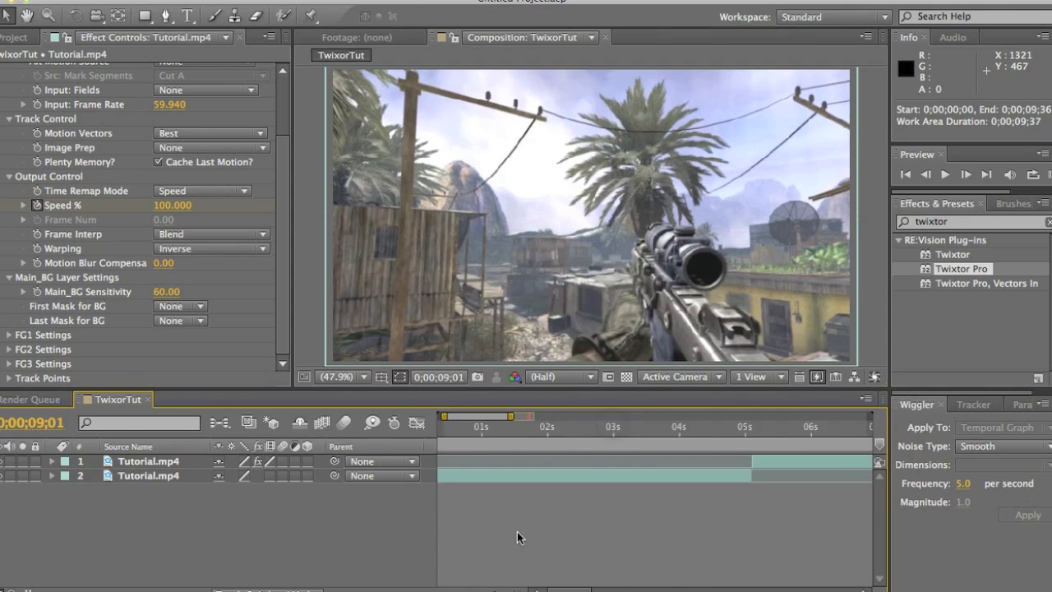
{"action": "key", "text": "Home"}
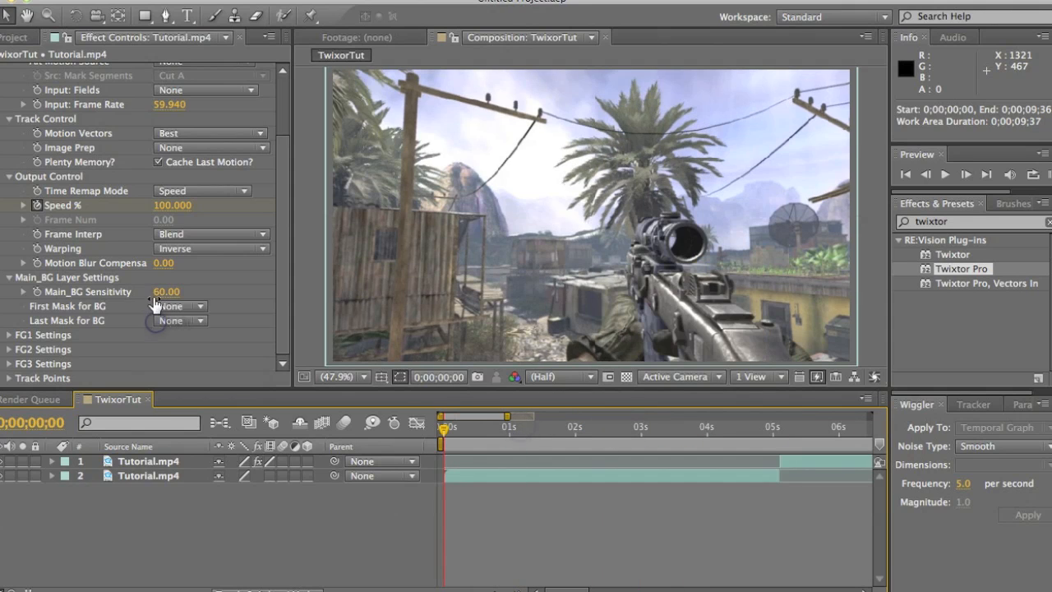